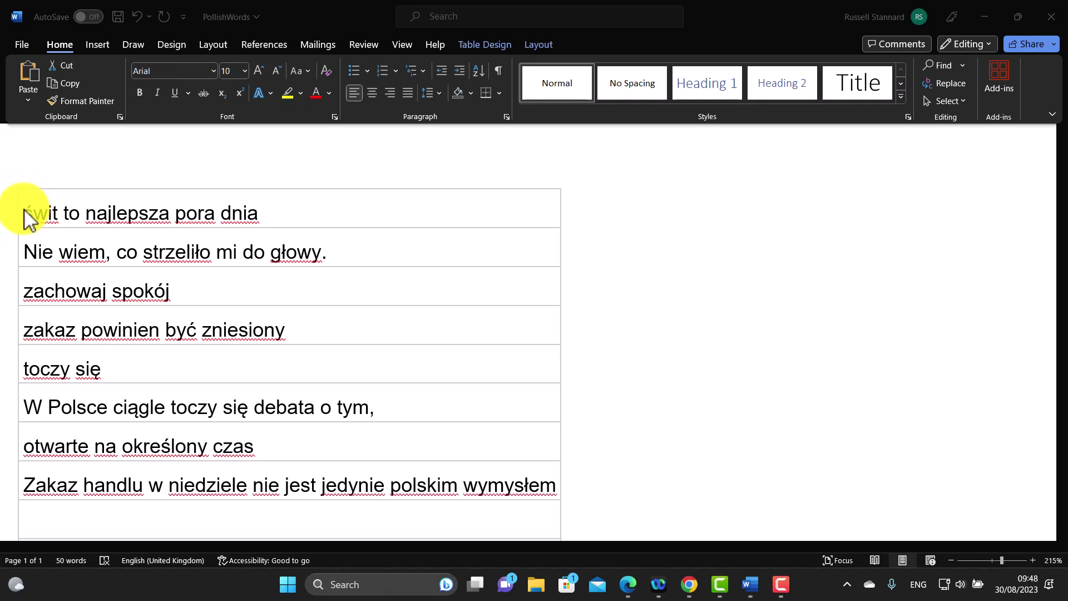
Step: Copy the whole table of Polish phrases from the PollishWords document
left_click(25, 201)
key("ctrl+a")
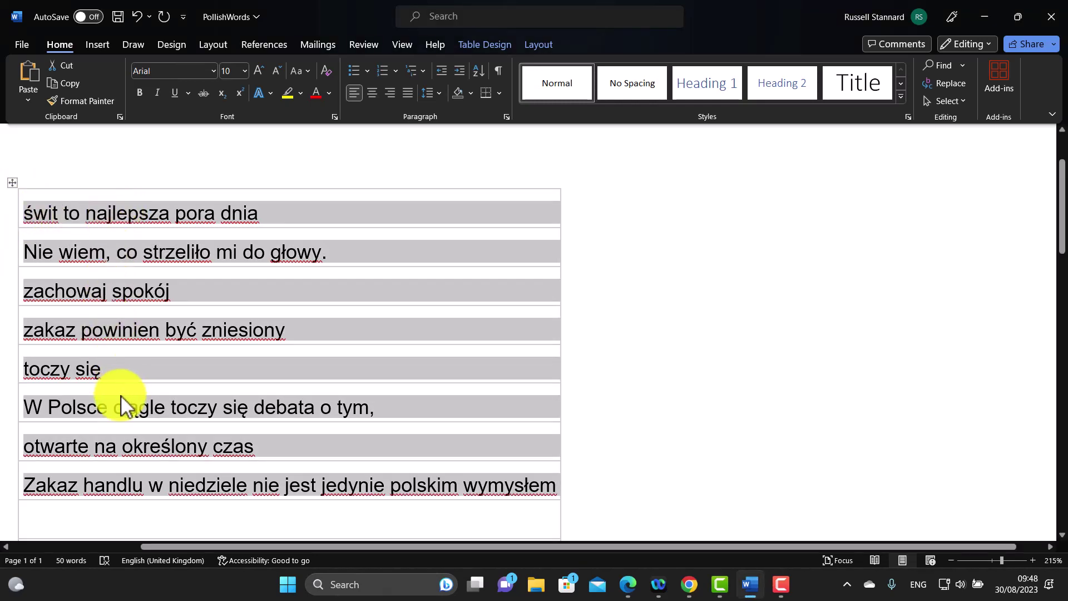
right_click(142, 216)
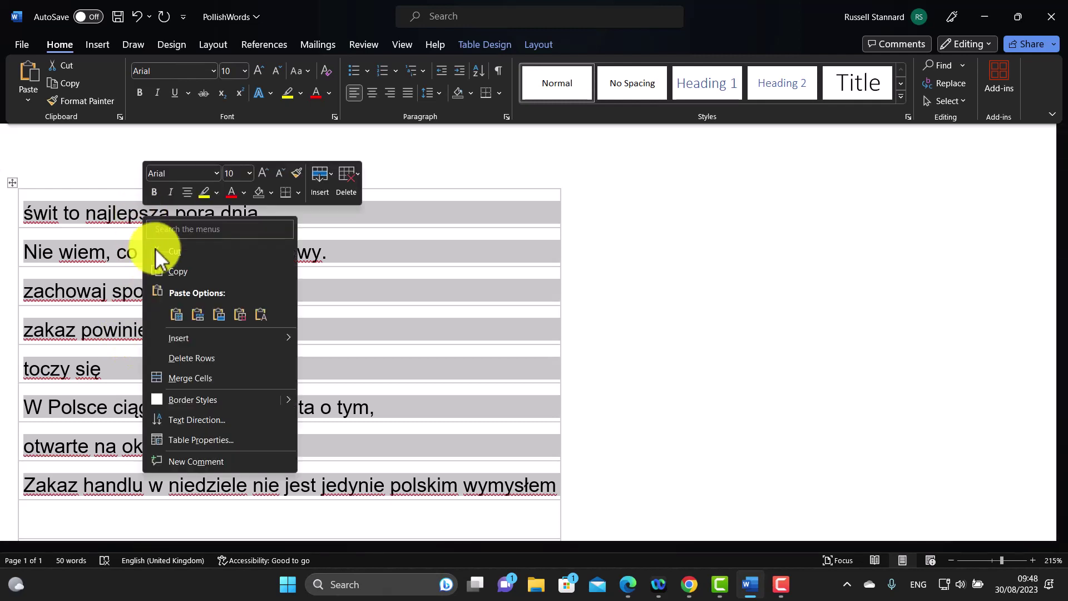
left_click(181, 267)
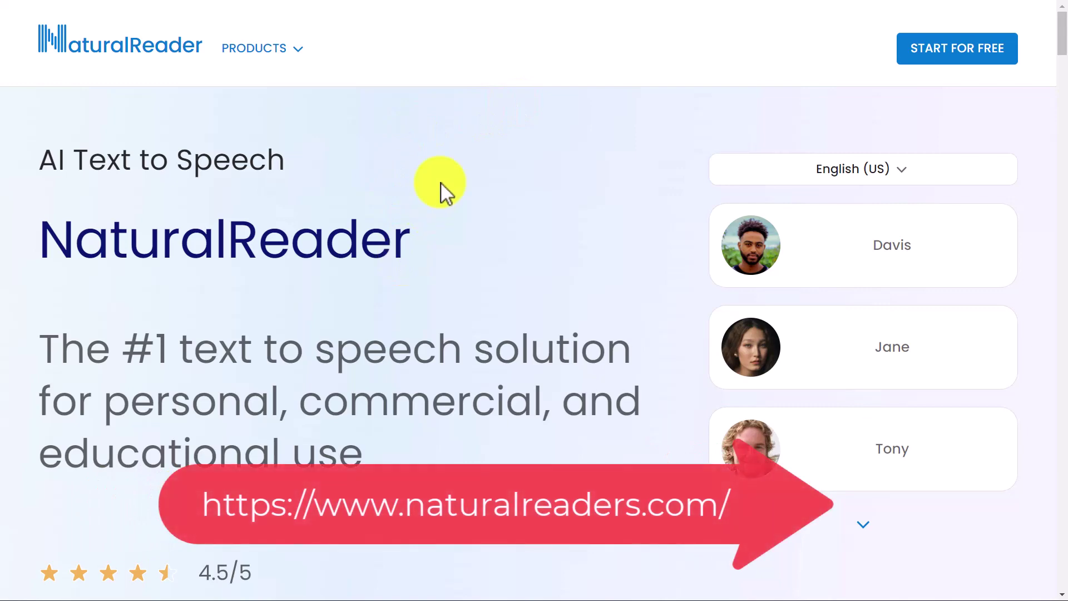
Step: Start NaturalReader for free and replace its sample text with the copied Polish phrases
left_click(974, 60)
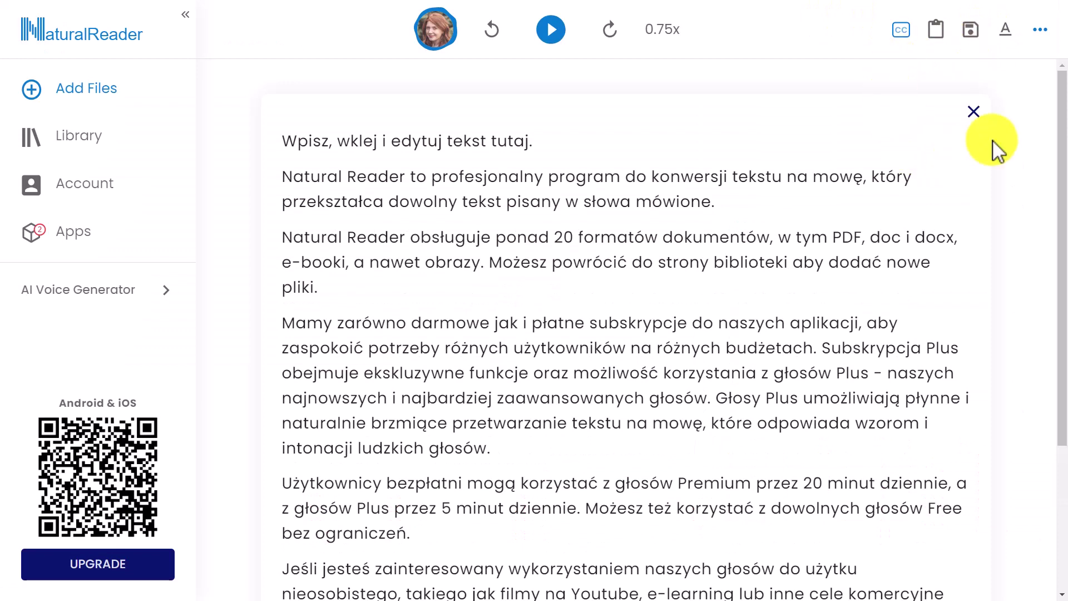
left_click(974, 113)
right_click(328, 146)
left_click(352, 258)
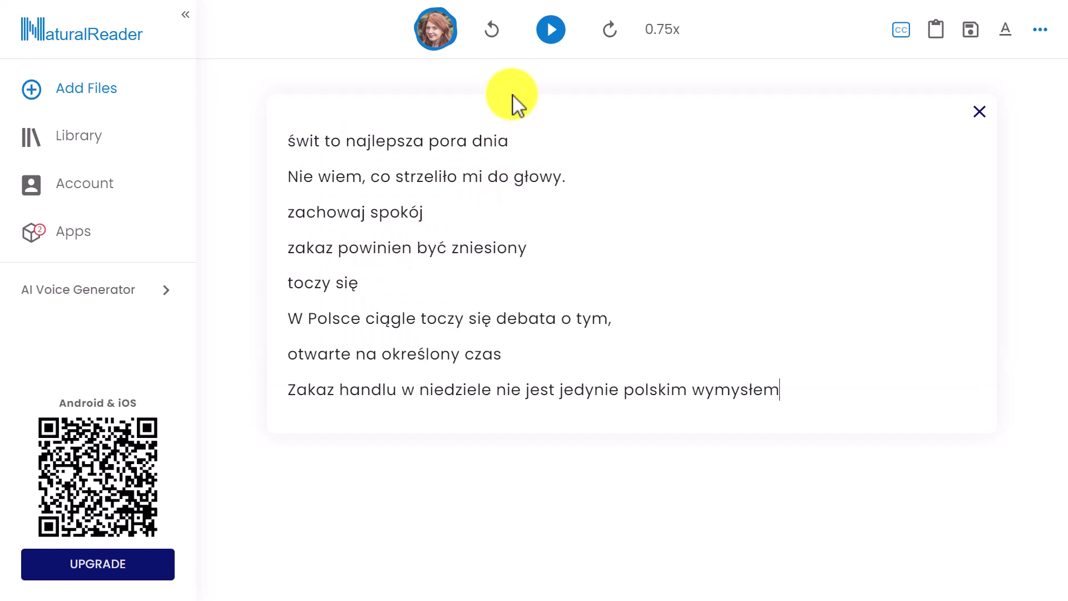
Step: Choose Polish as the voice language and Zofia (Plus) as the reading voice
left_click(437, 27)
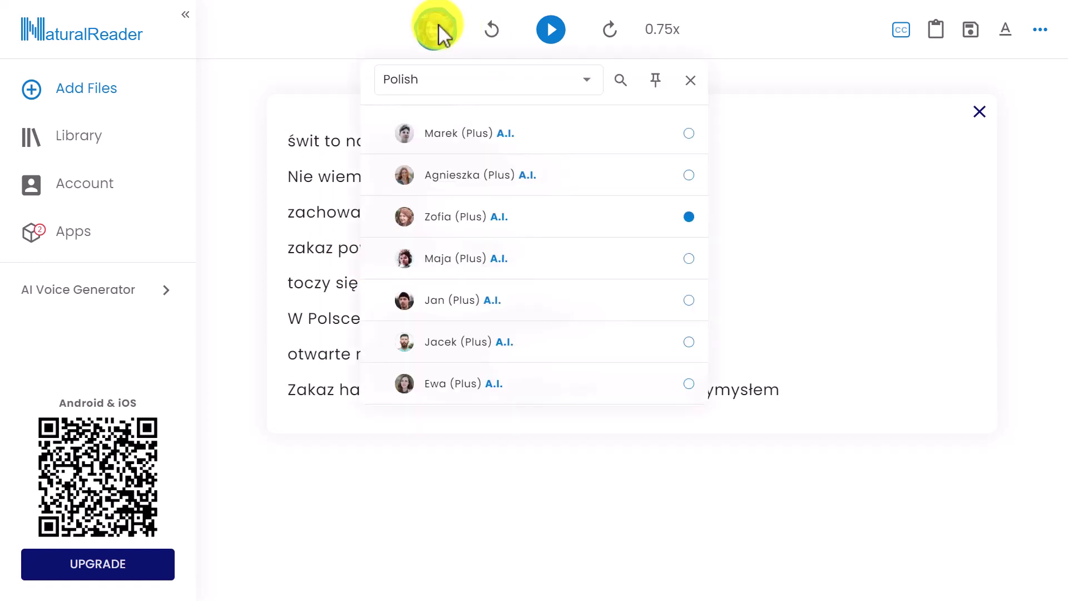
left_click(584, 83)
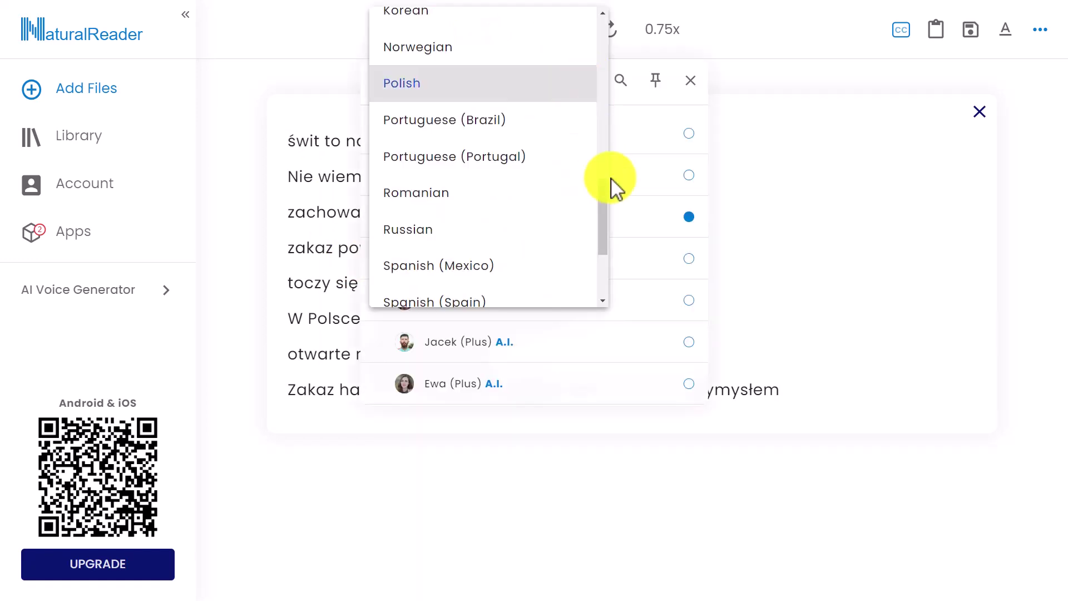
left_click_drag(605, 216, 567, 194)
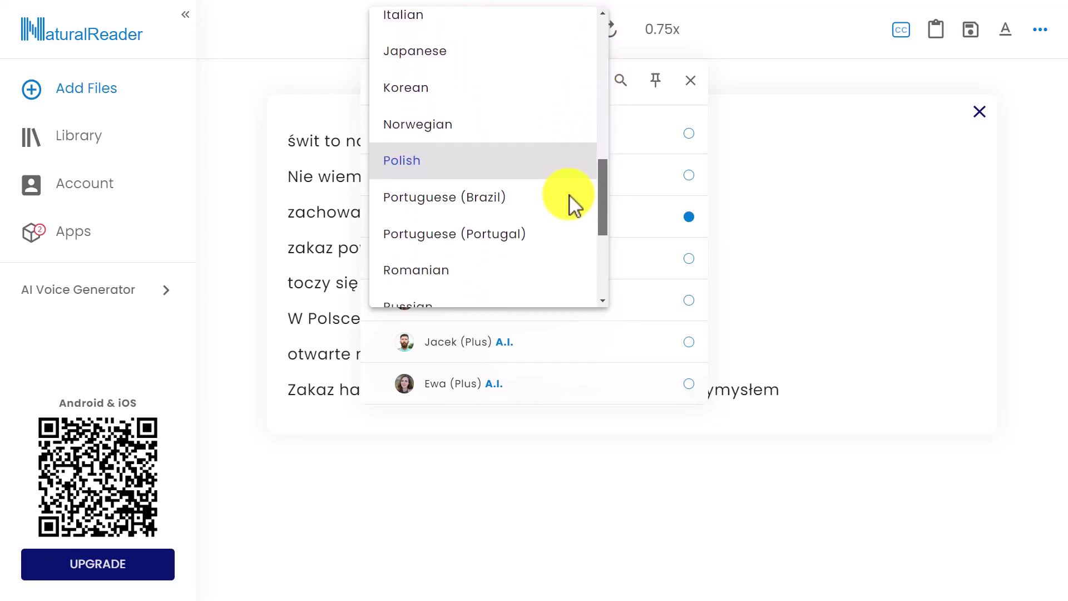
left_click(403, 175)
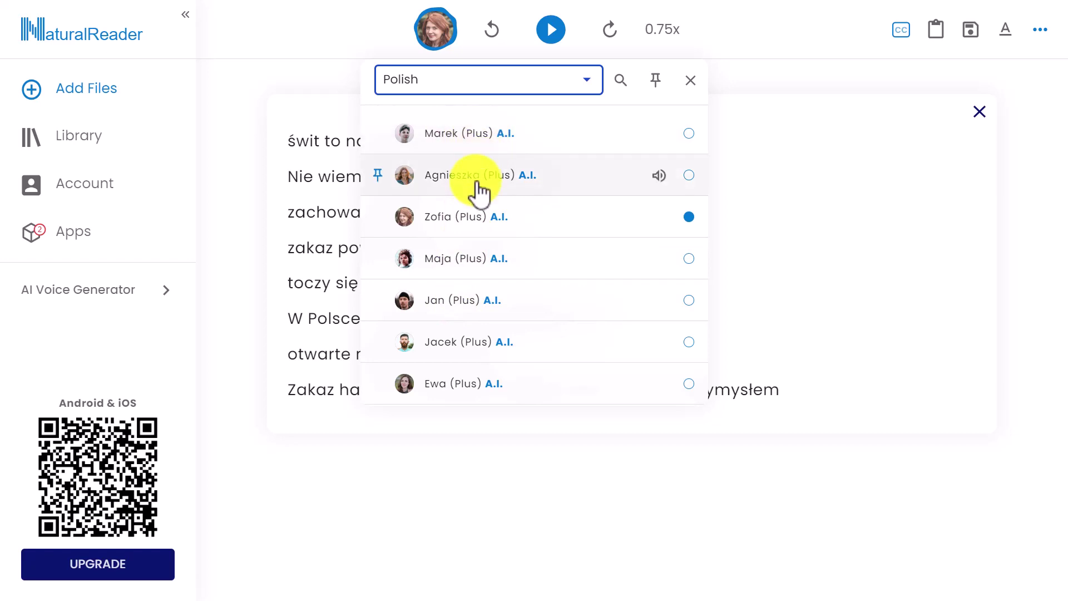
left_click(437, 218)
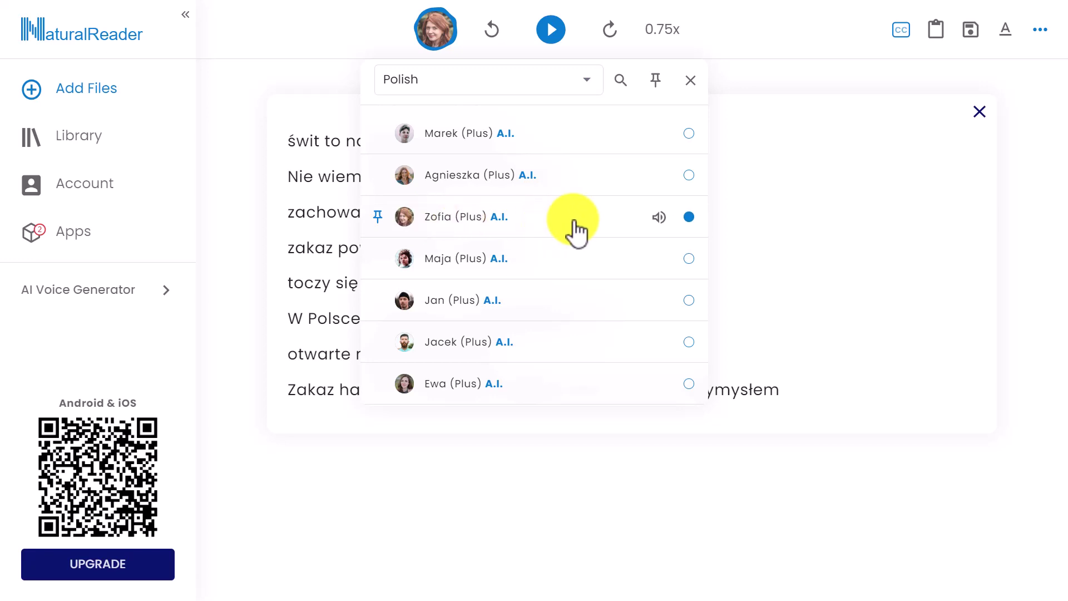
left_click(530, 499)
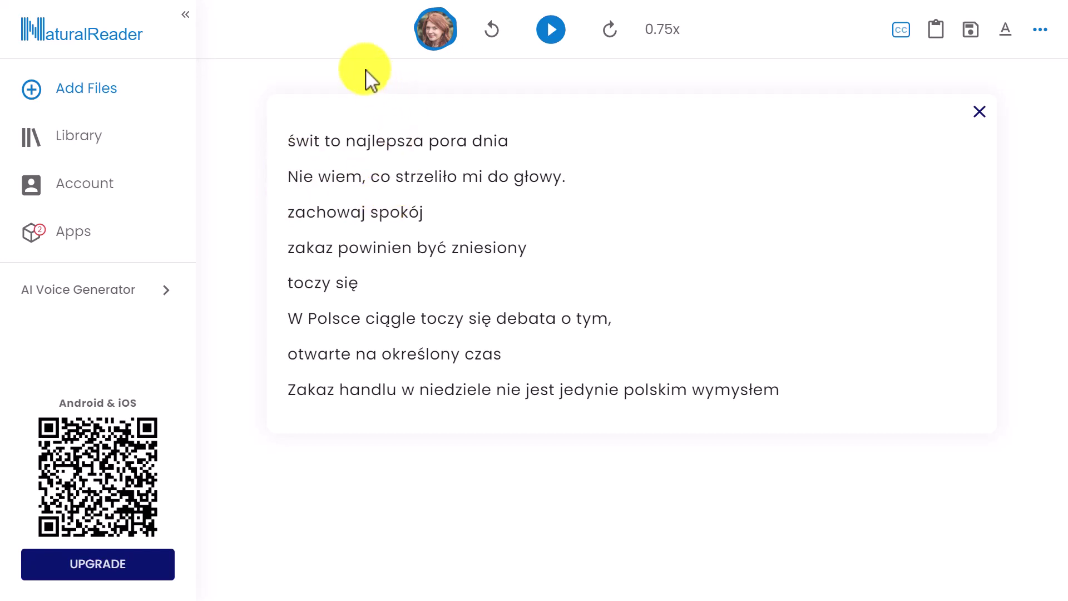
Step: Play the Polish text aloud from the beginning and pause after the sentence "Nie wiem, co strzeliło mi do głowy."
key("space")
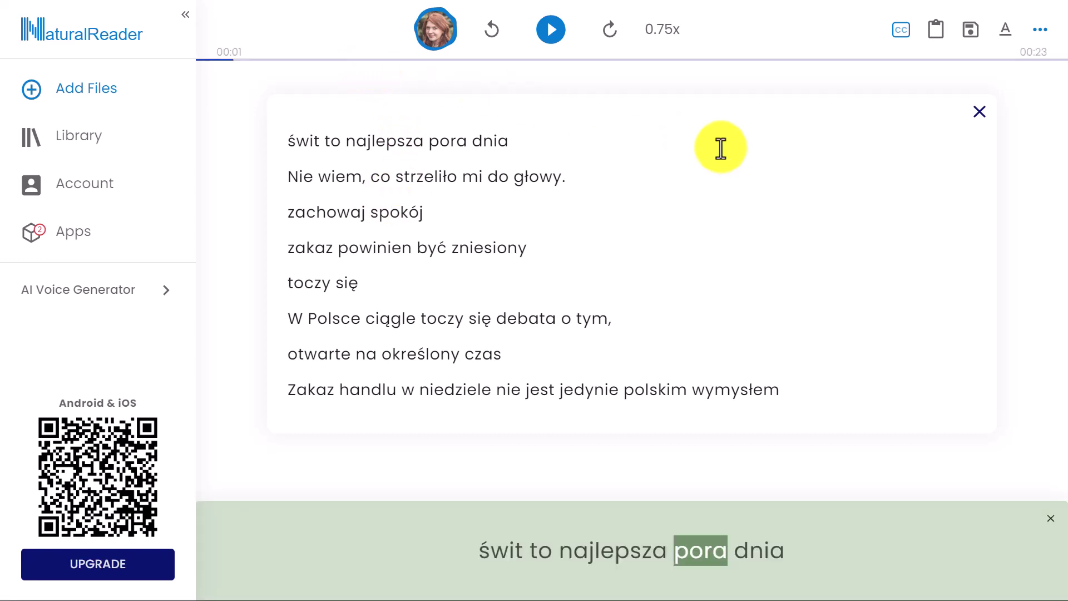
left_click(550, 31)
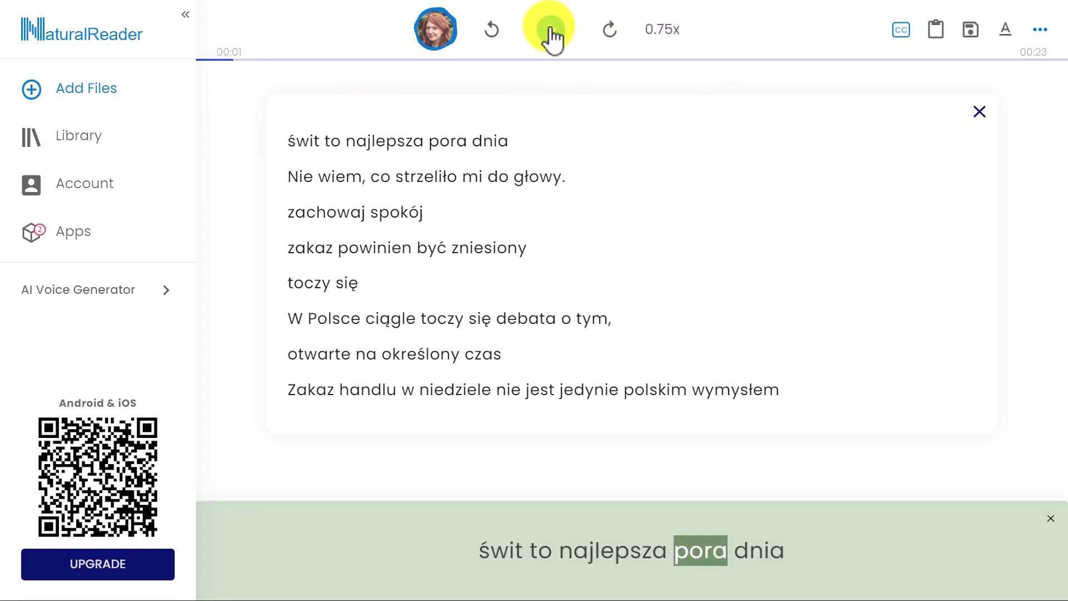
left_click(554, 31)
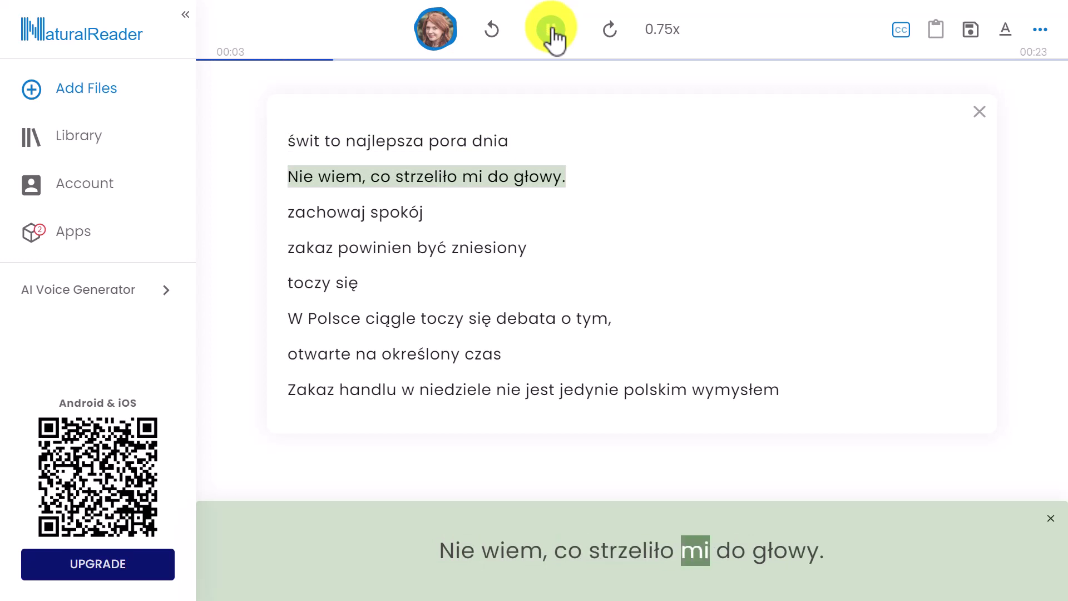
left_click(552, 33)
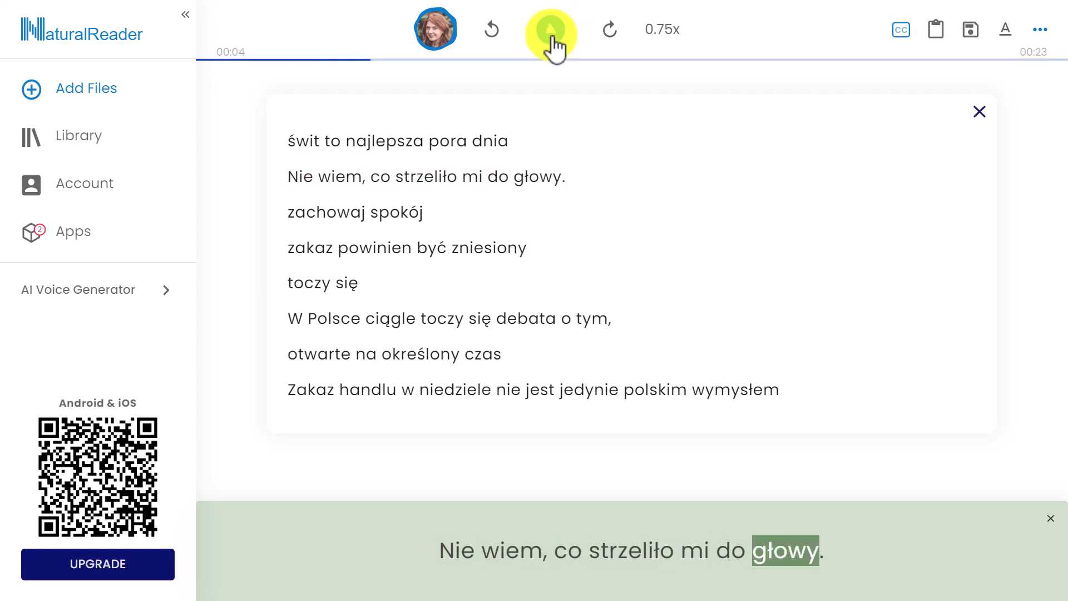
Step: Set the reading speed to 0.94x
left_click(669, 33)
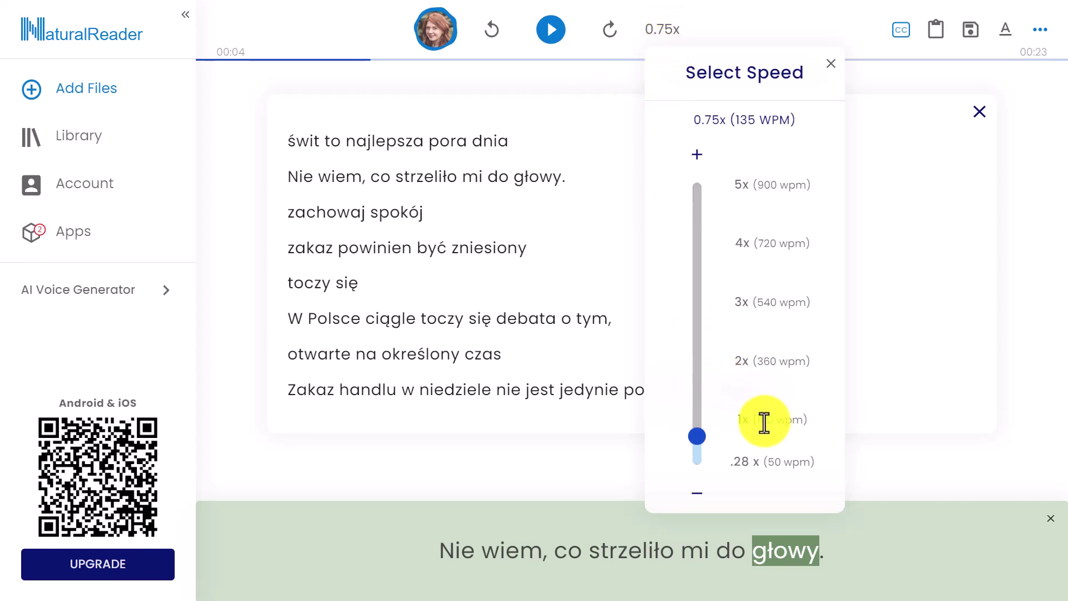
left_click_drag(697, 432, 697, 425)
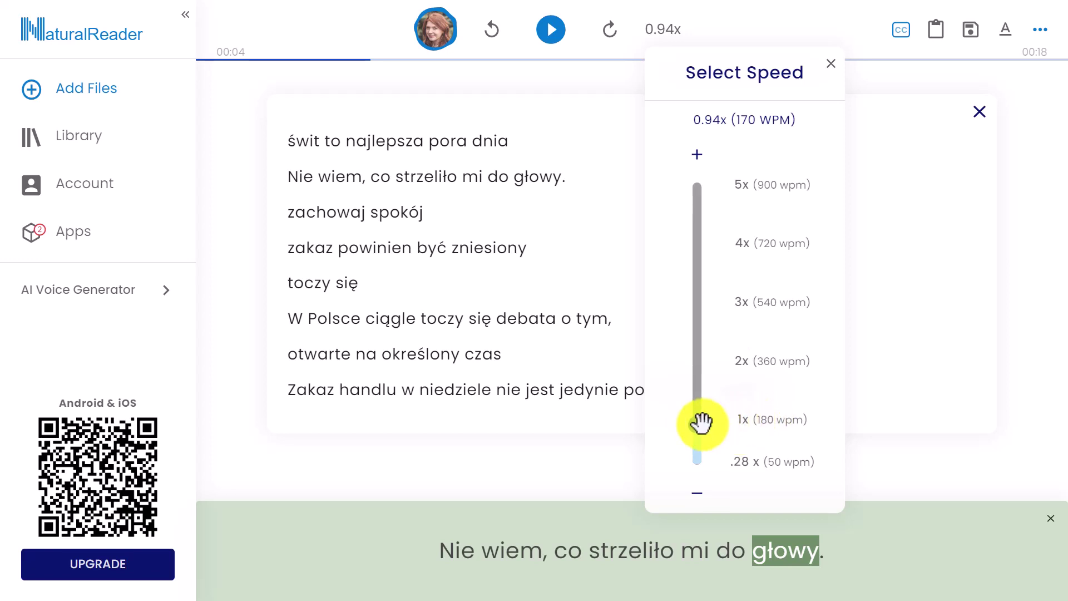
left_click(902, 318)
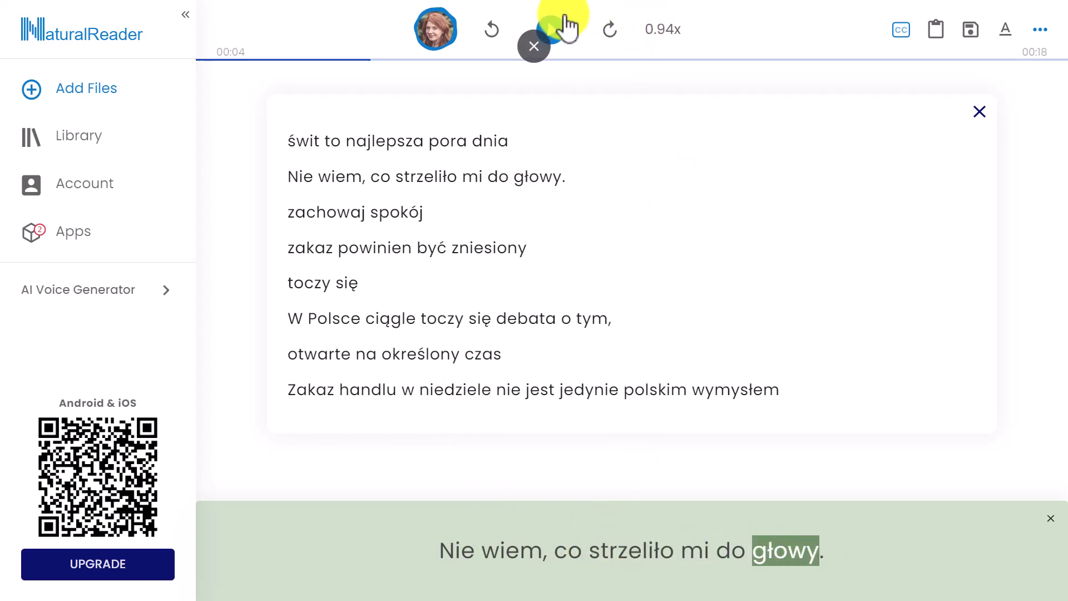
Step: Listen on at the new speed, replay "toczy się" by skipping back repeatedly, and pause in the sentence starting "W Polsce"
left_click(554, 31)
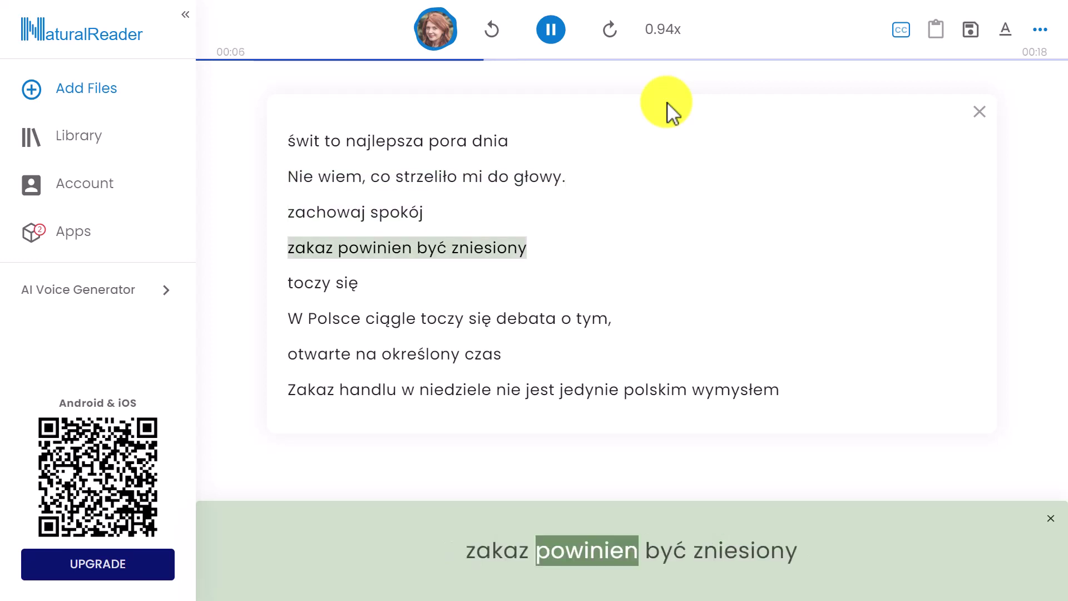
left_click(552, 37)
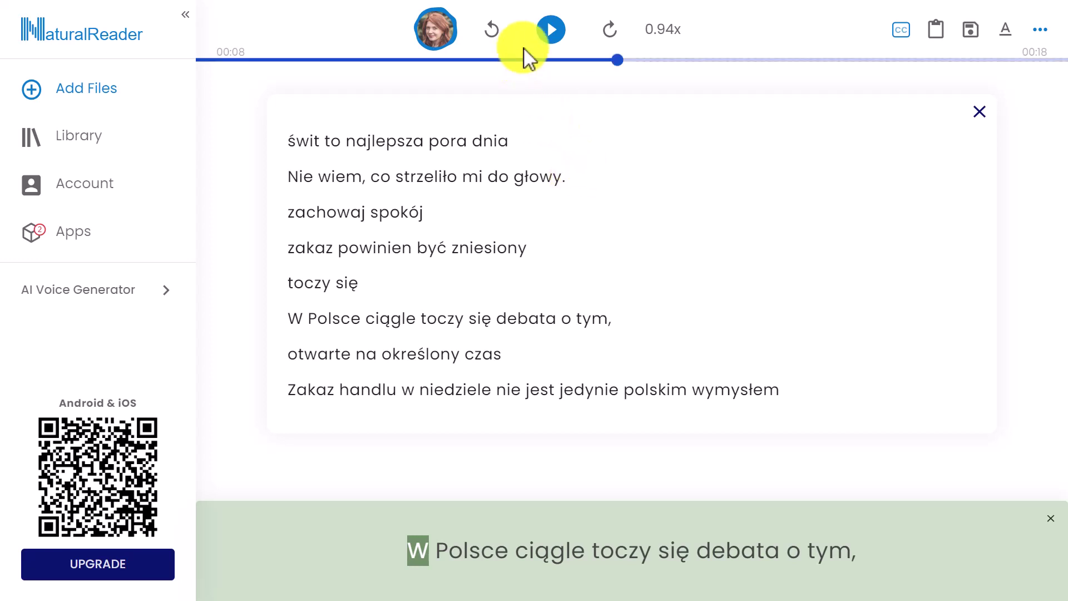
left_click(487, 32)
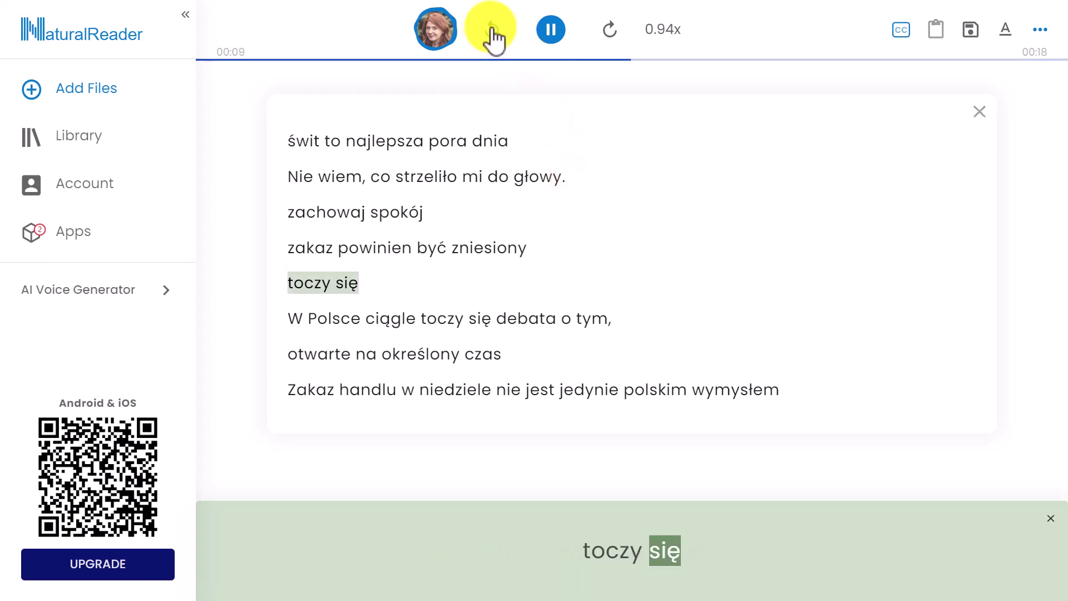
left_click(491, 33)
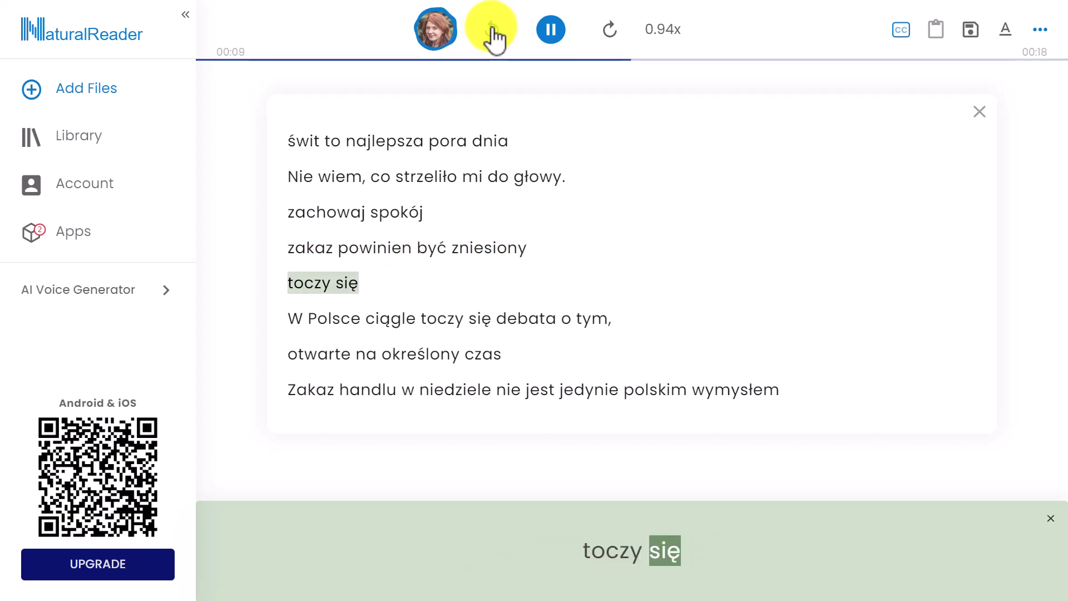
left_click(491, 32)
left_click(551, 34)
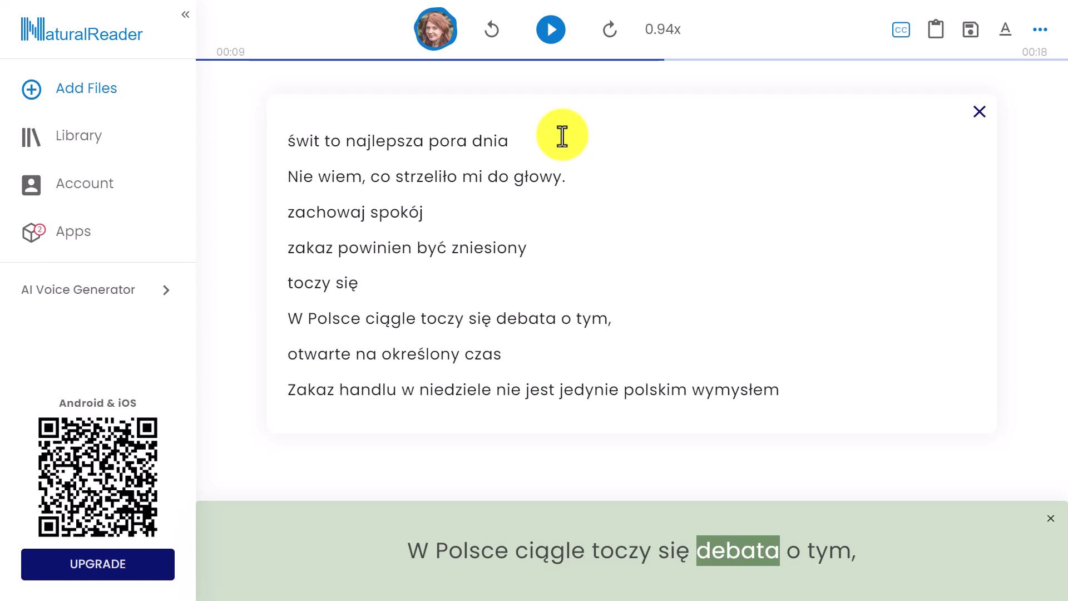
Step: Look through the complete list of available voice languages, keeping Polish selected
left_click(448, 29)
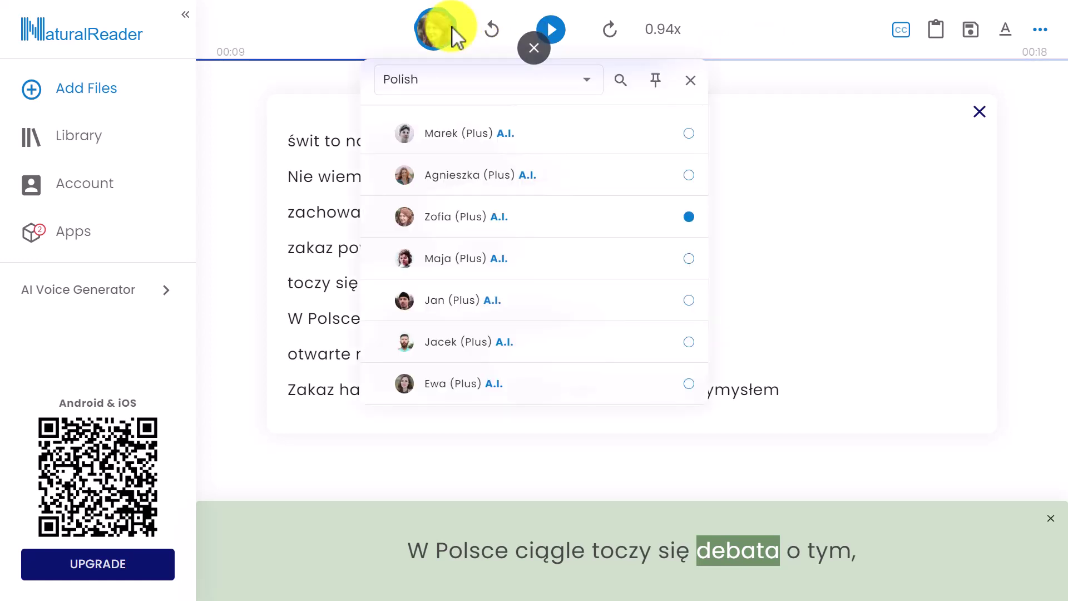
left_click(584, 87)
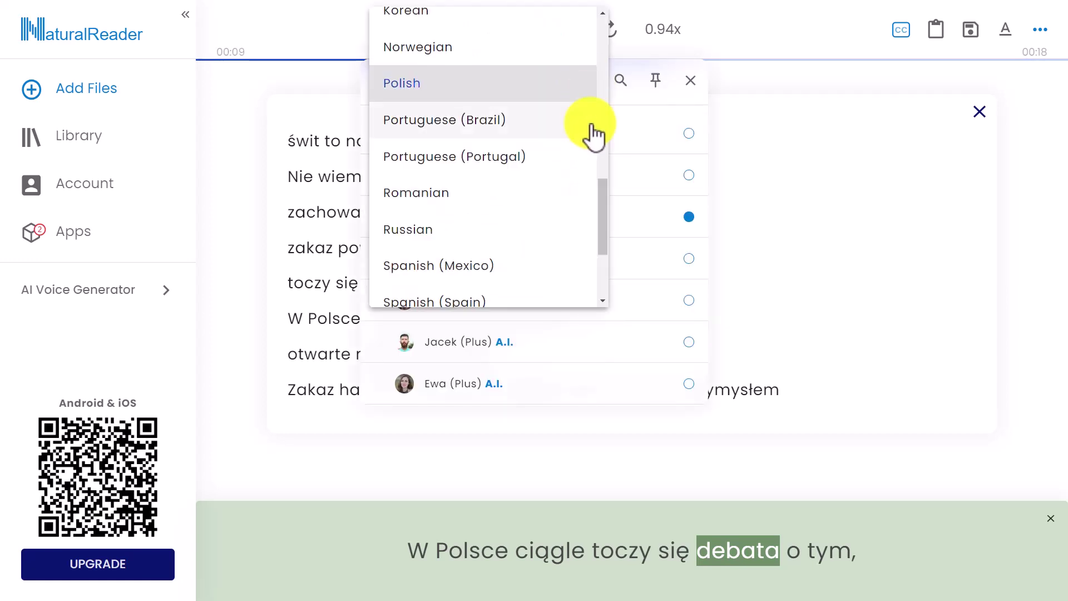
left_click_drag(600, 210, 600, 236)
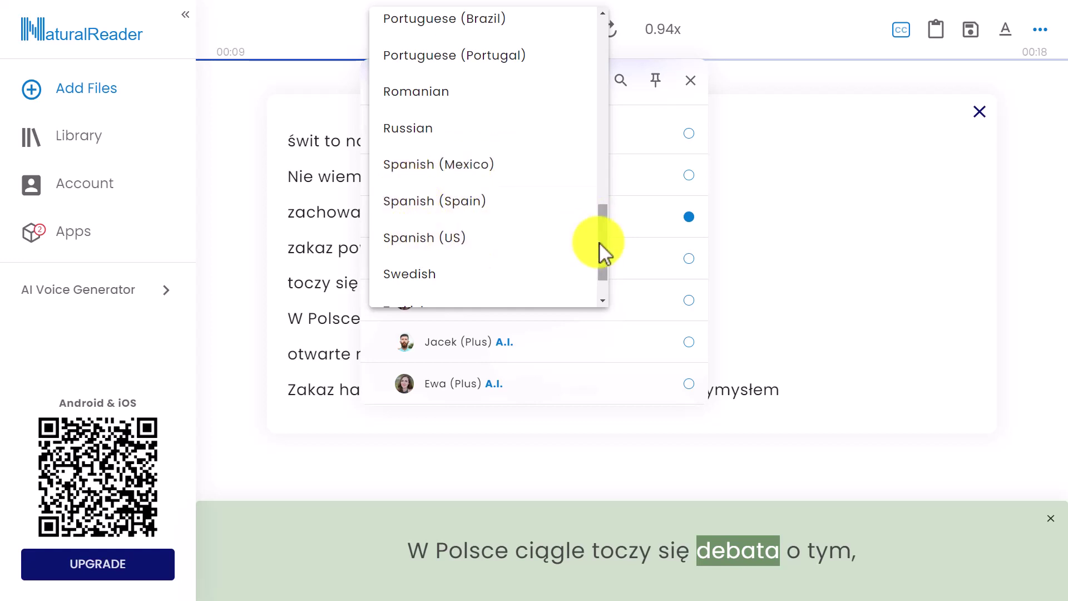
left_click_drag(600, 243, 629, 31)
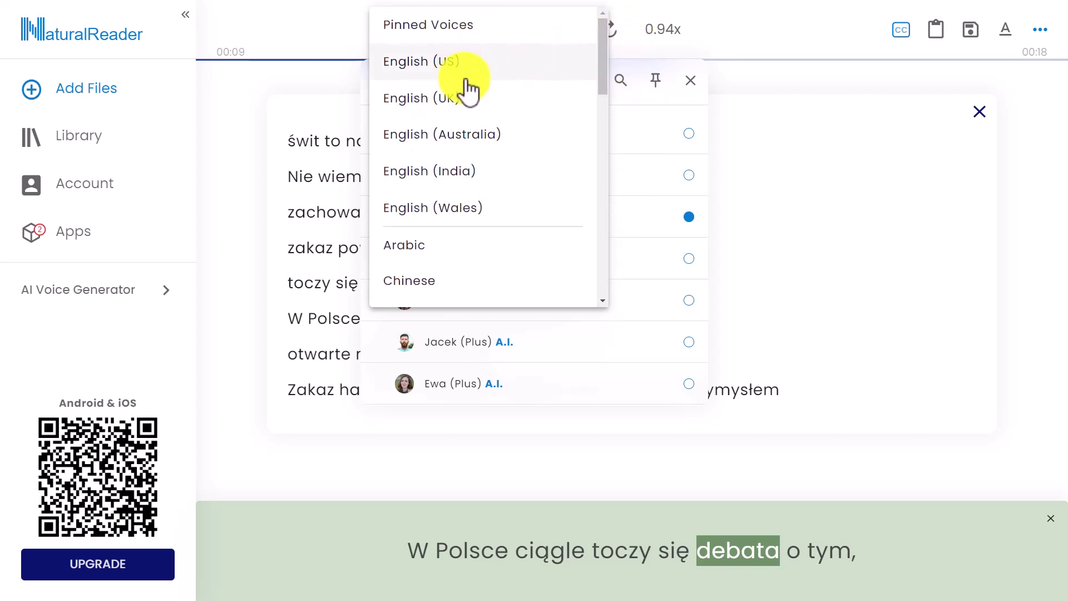
scroll(610, 78, "down", 10)
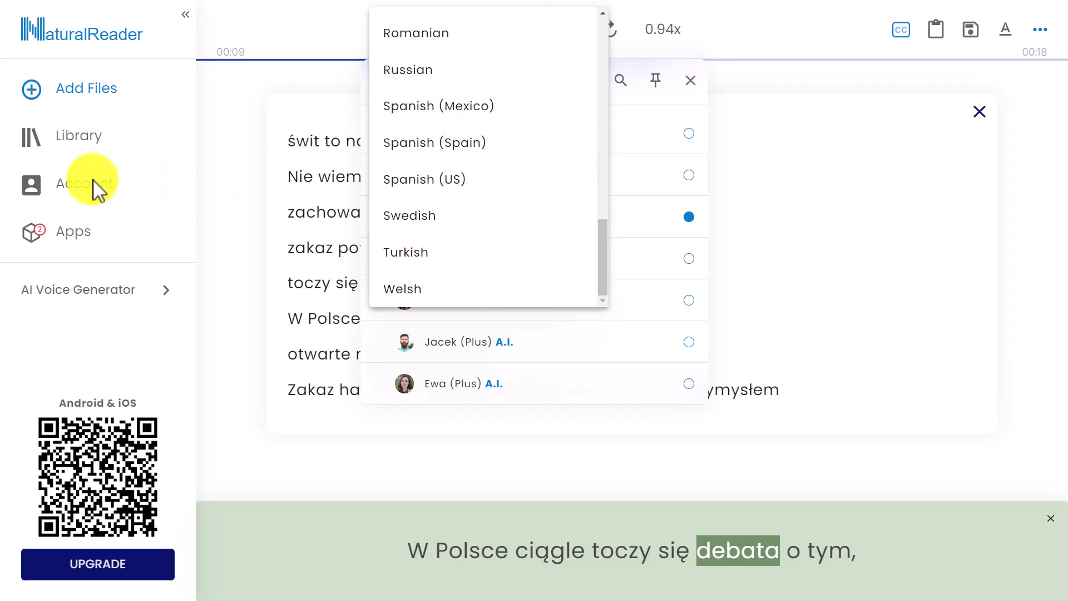
left_click(109, 196)
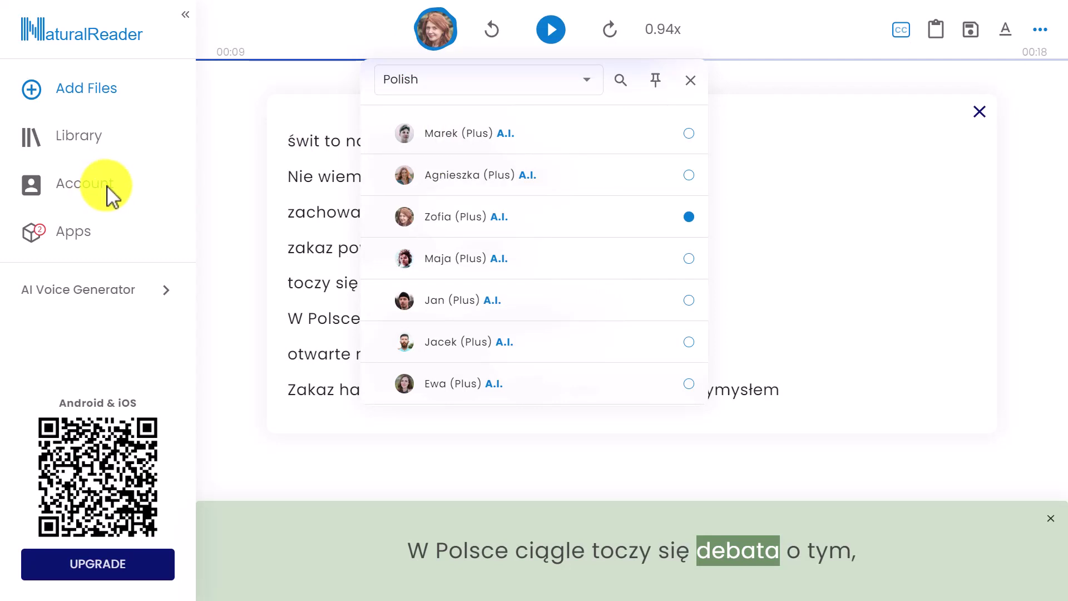
Step: Check the account's daily TTS usage for the Premium and Plus voices
left_click(108, 196)
left_click(47, 181)
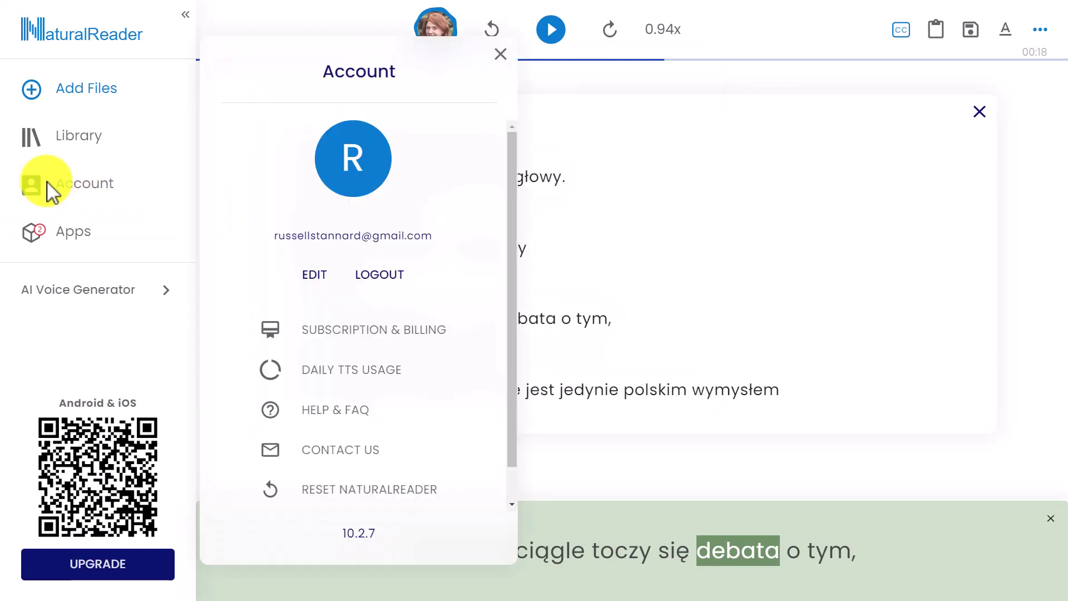
left_click(372, 383)
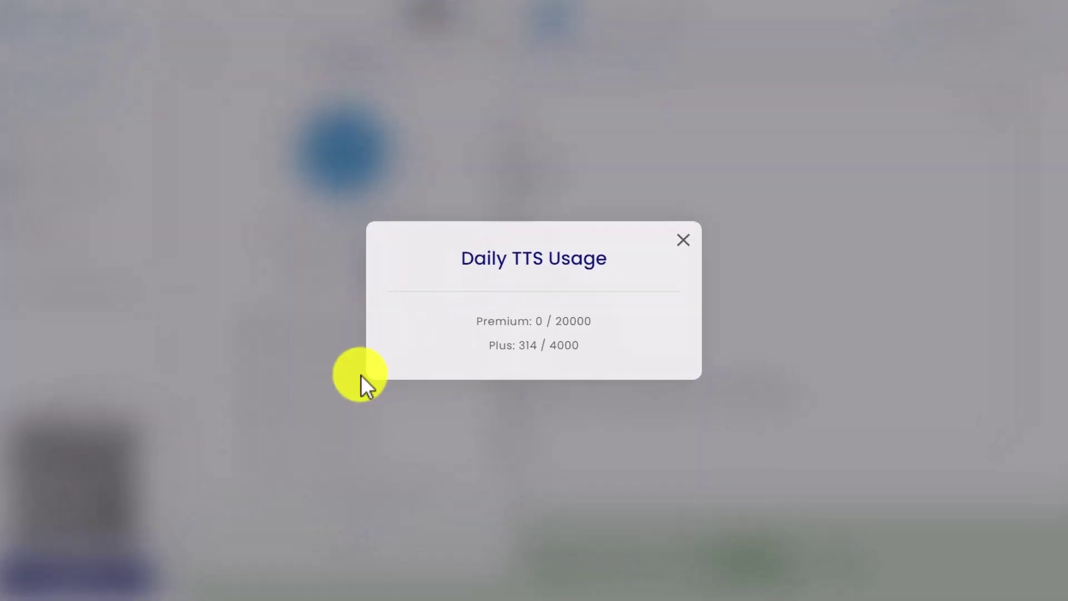
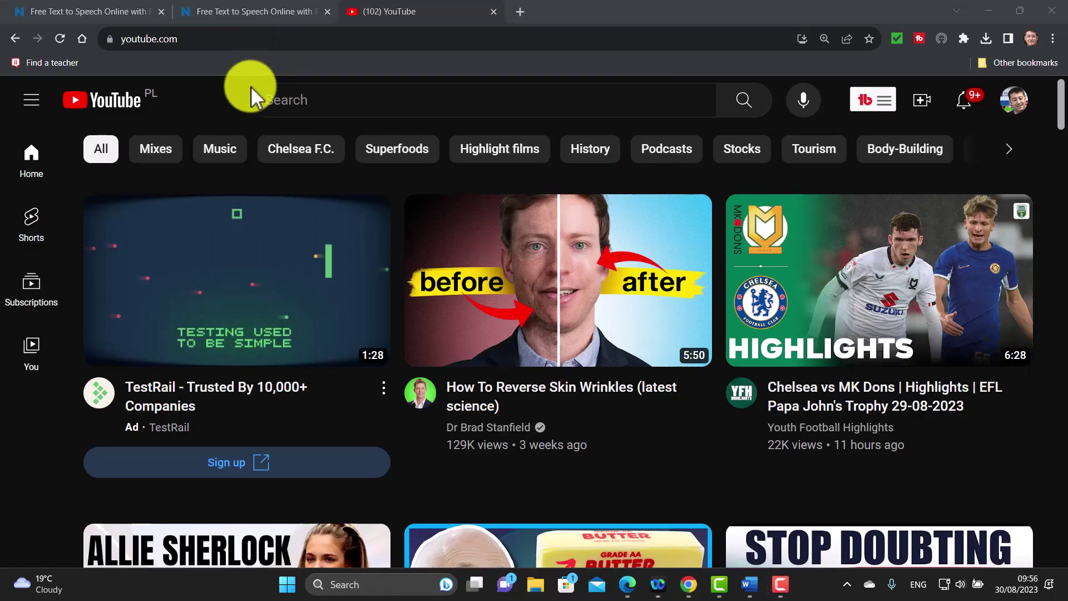
Step: Search YouTube for "shopping in english"
left_click(333, 100)
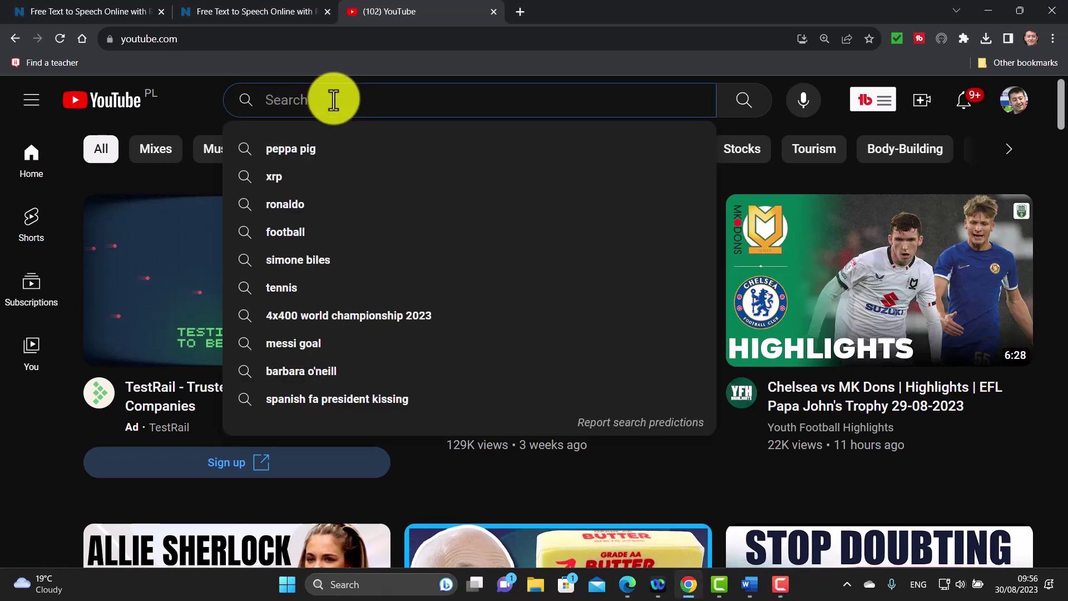
type("sho")
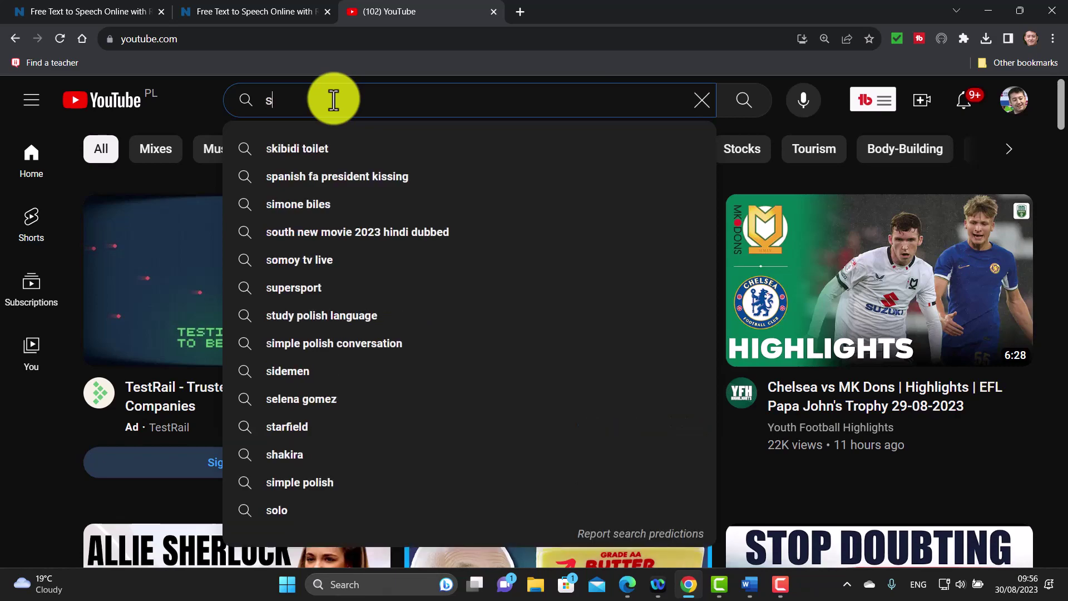
type("pping i")
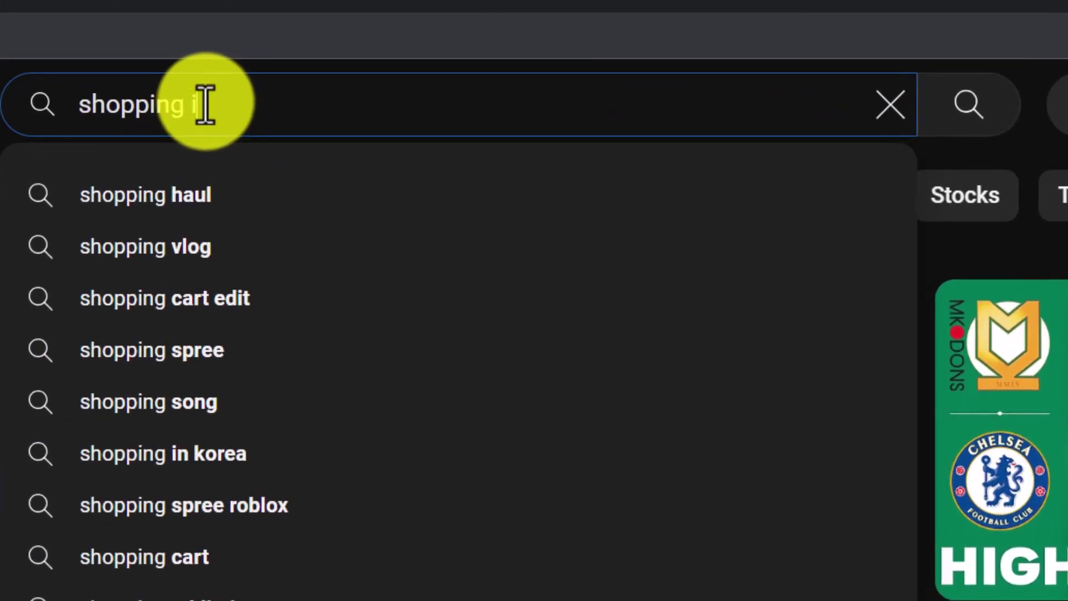
type("n en")
key("BackSpace")
type("english")
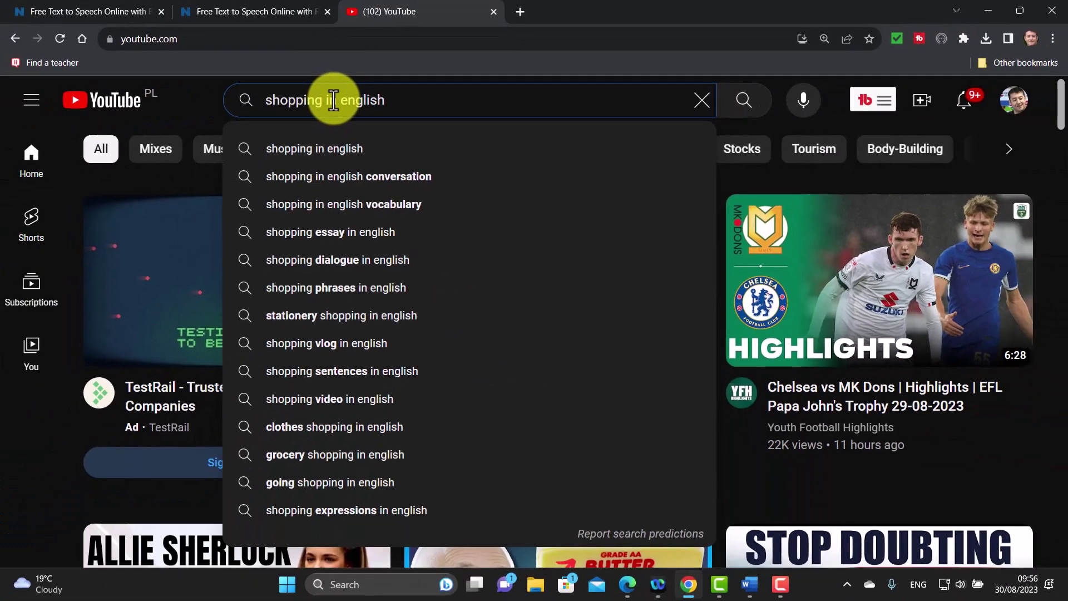
key("Return")
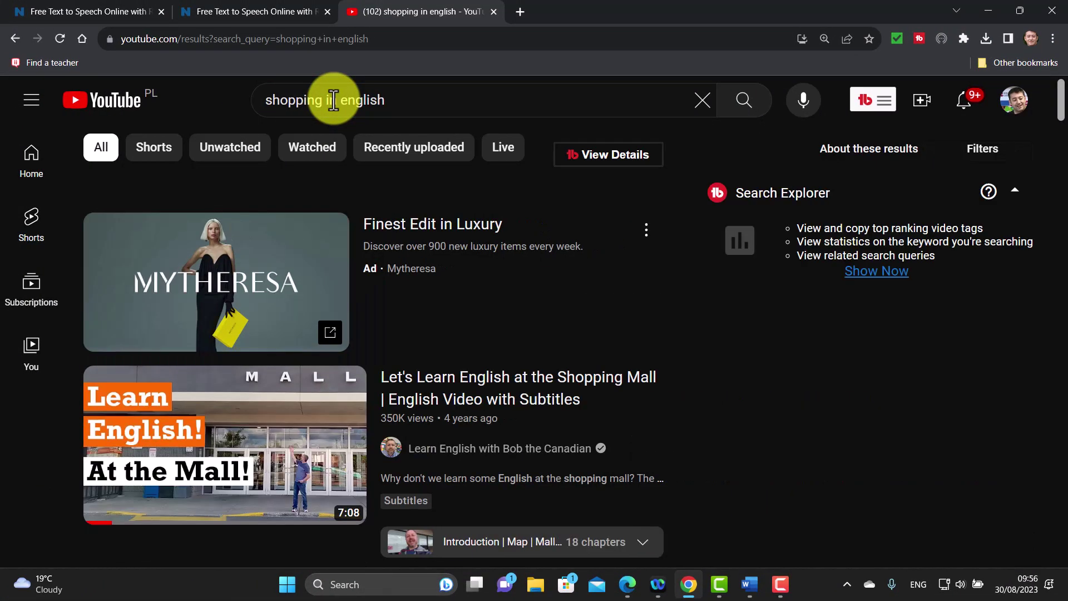
Step: Filter the search results to videos of 4–20 minutes that have Subtitles/CC
left_click(987, 150)
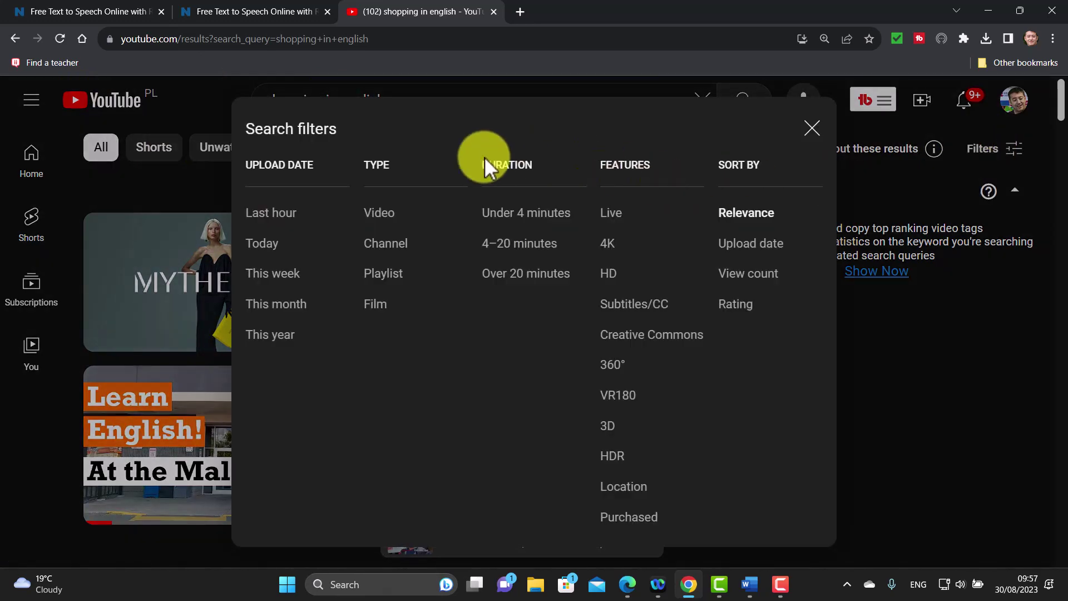
left_click(528, 250)
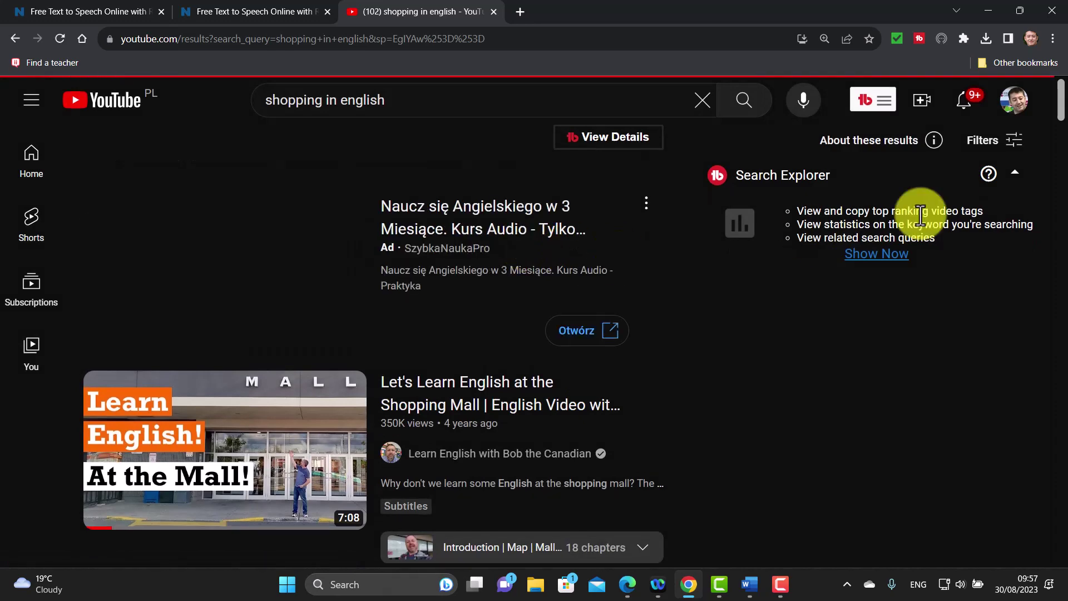
left_click(1003, 144)
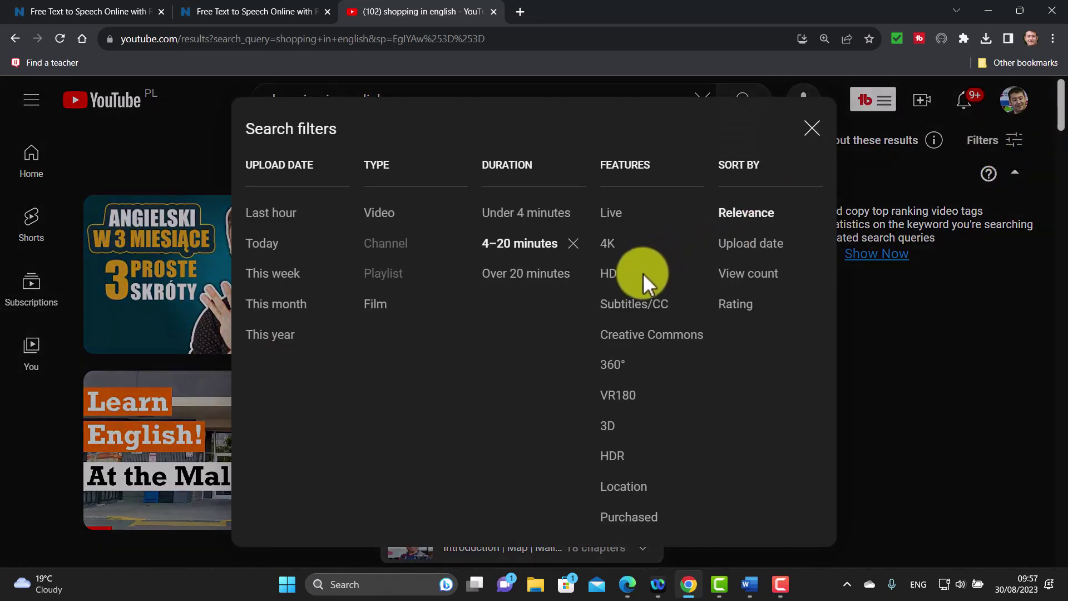
left_click(623, 309)
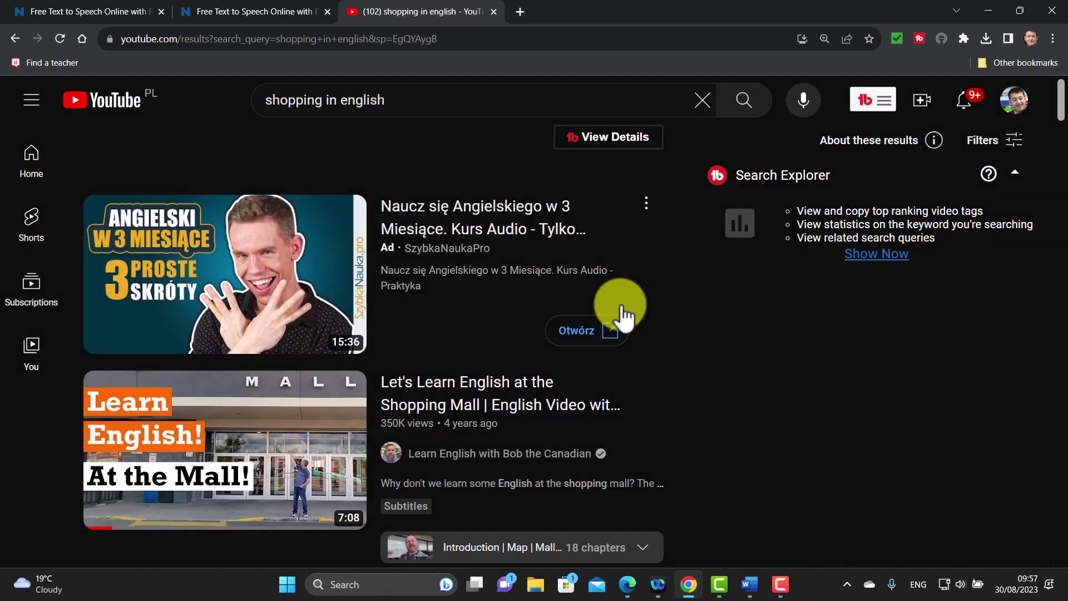
Step: Open the Oxford Online English video "Going Shopping in English - Spoken English for Travel" from the results and pause it
scroll(1062, 126, "down", 3)
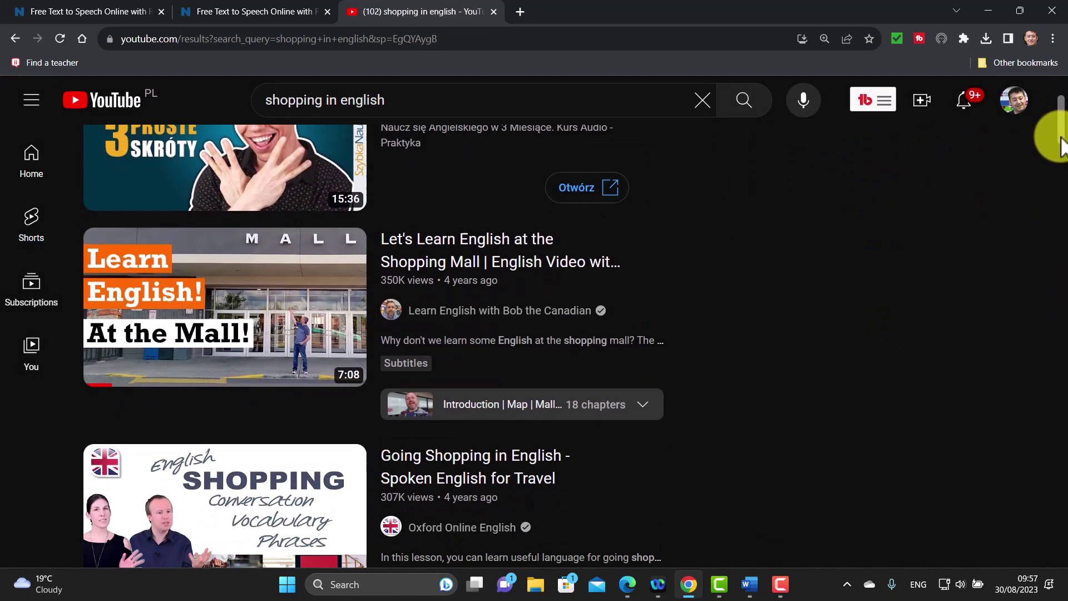
mouse_move(555, 359)
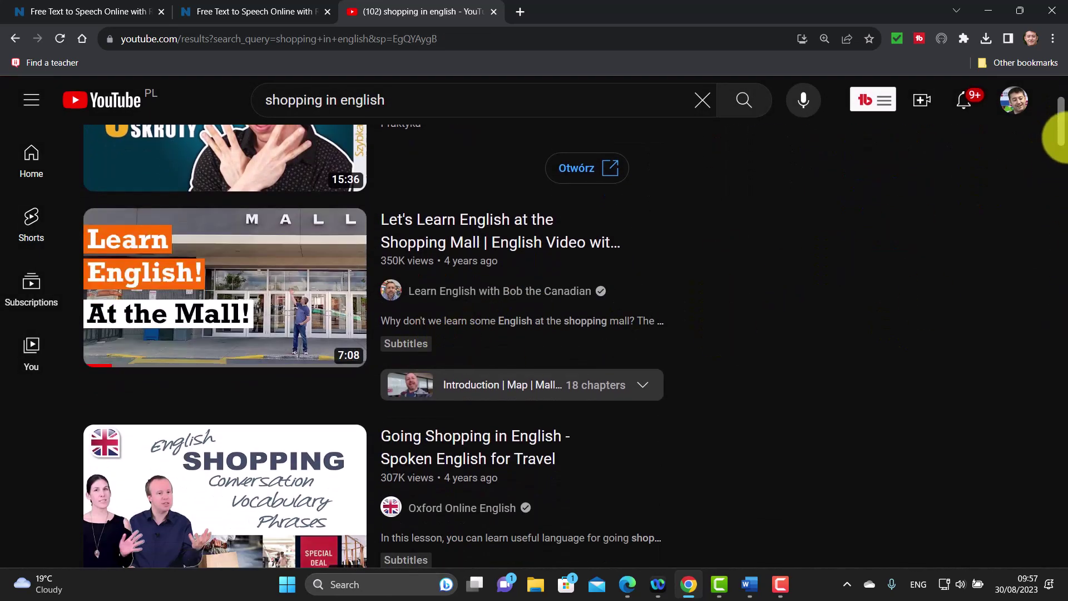
scroll(1057, 162, "down", 6)
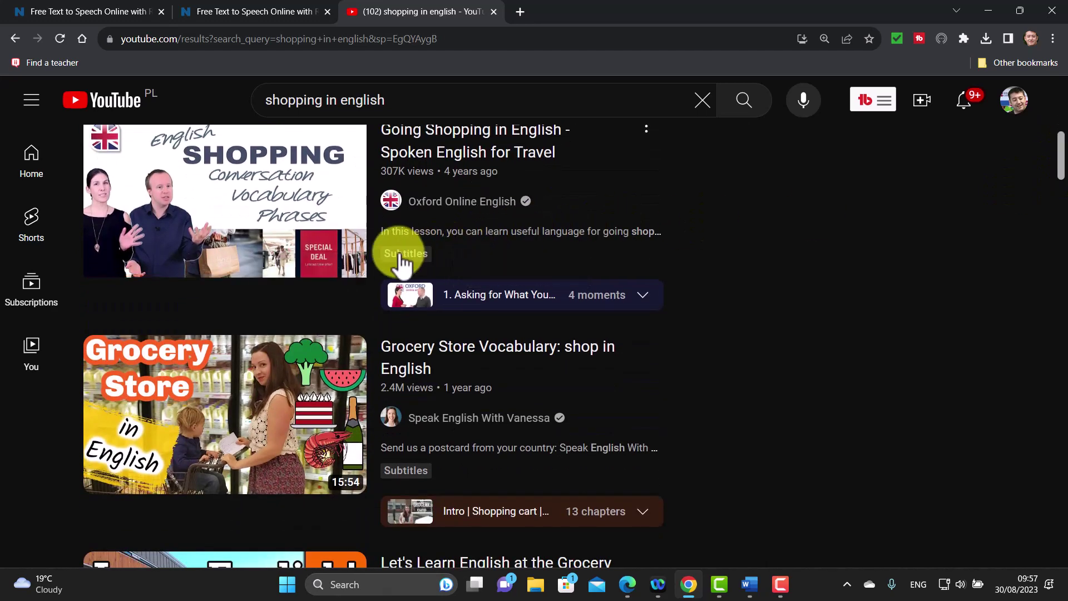
mouse_move(469, 245)
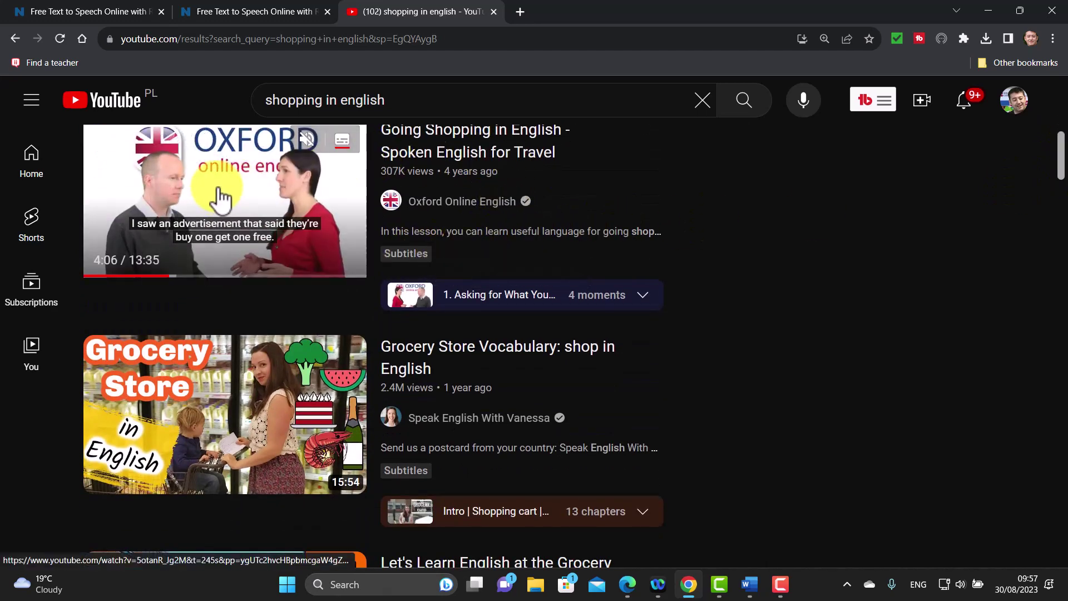
left_click(223, 196)
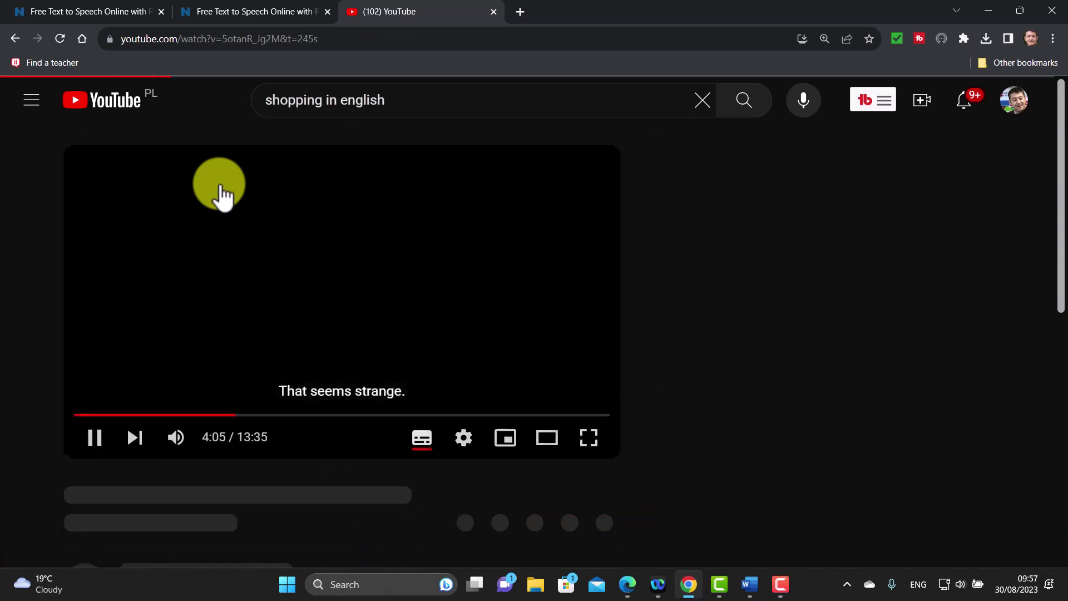
left_click(93, 437)
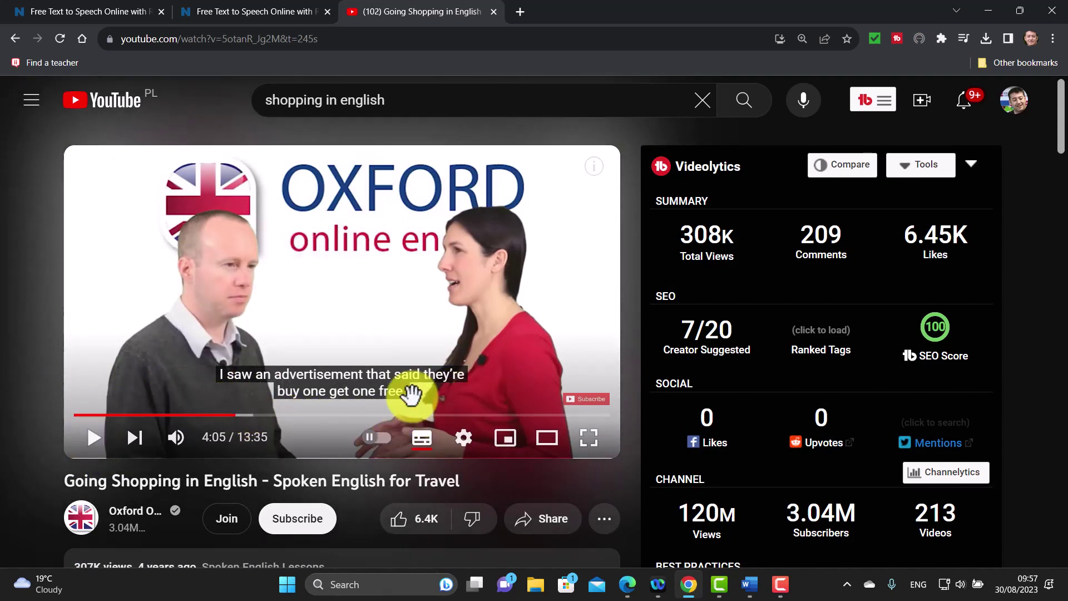
Step: Show the video's transcript and go to the lines around 1:05
left_click(605, 525)
left_click(677, 483)
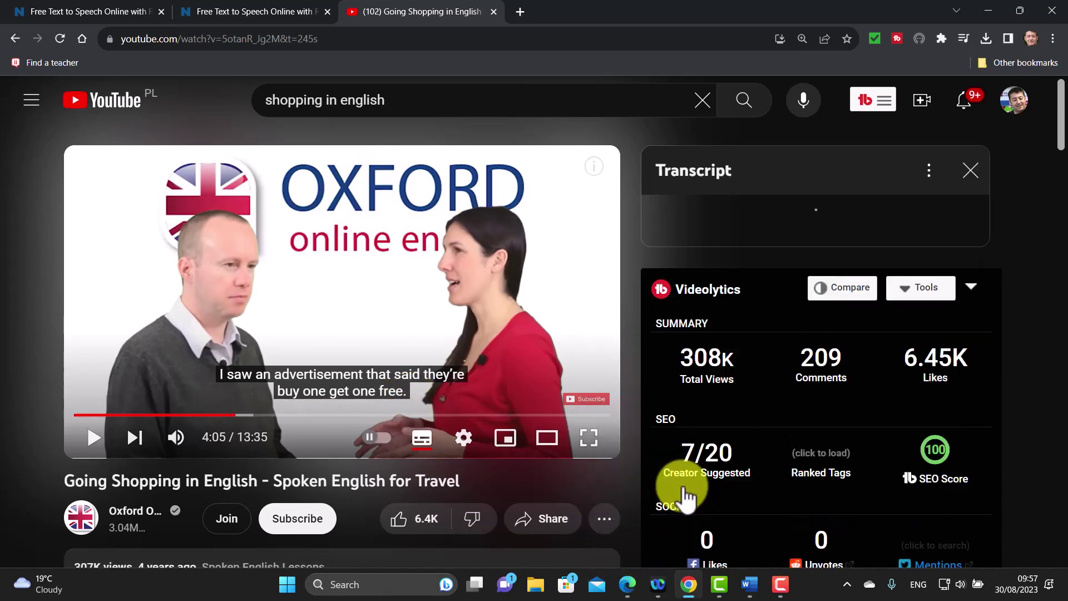
left_click_drag(986, 255, 983, 264)
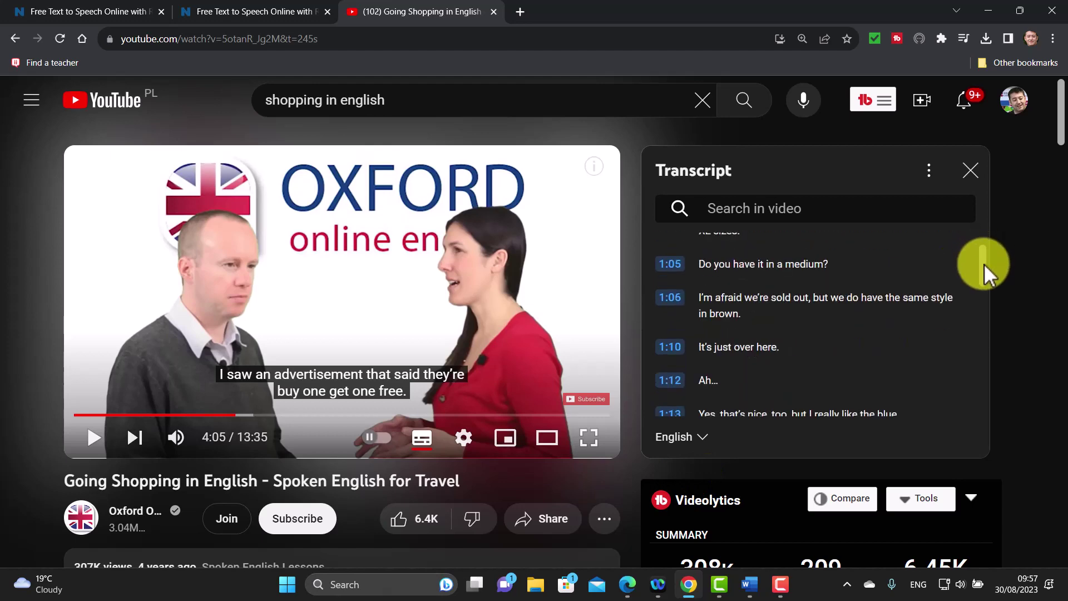
Step: Copy the 1:06 transcript line "I'm afraid we're sold out, but we do have the same style in brown." and pause playback
left_click_drag(770, 317, 710, 303)
right_click(714, 303)
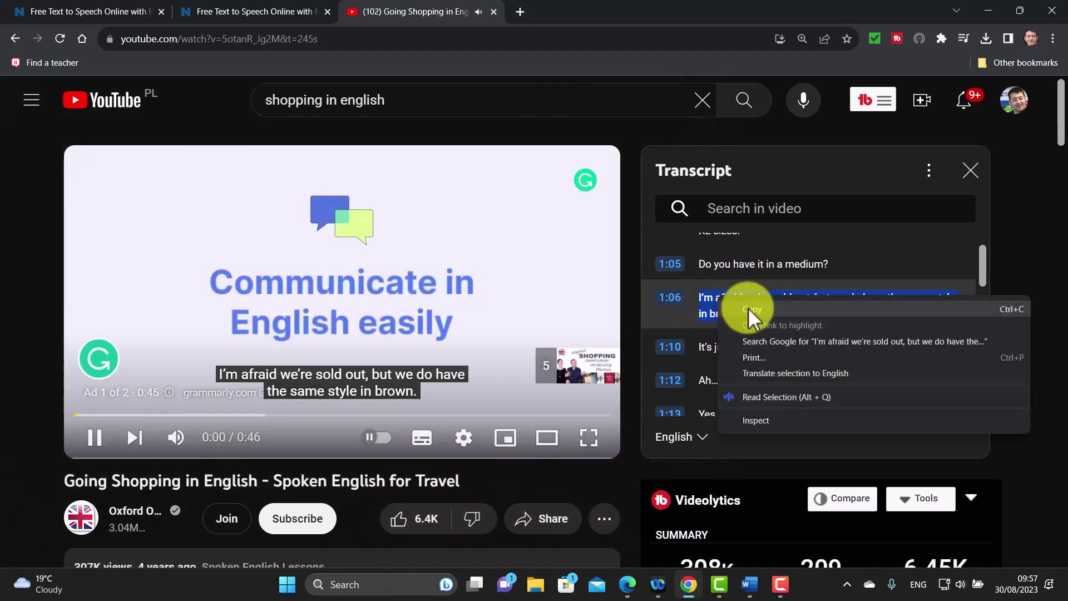
left_click(750, 309)
left_click(94, 437)
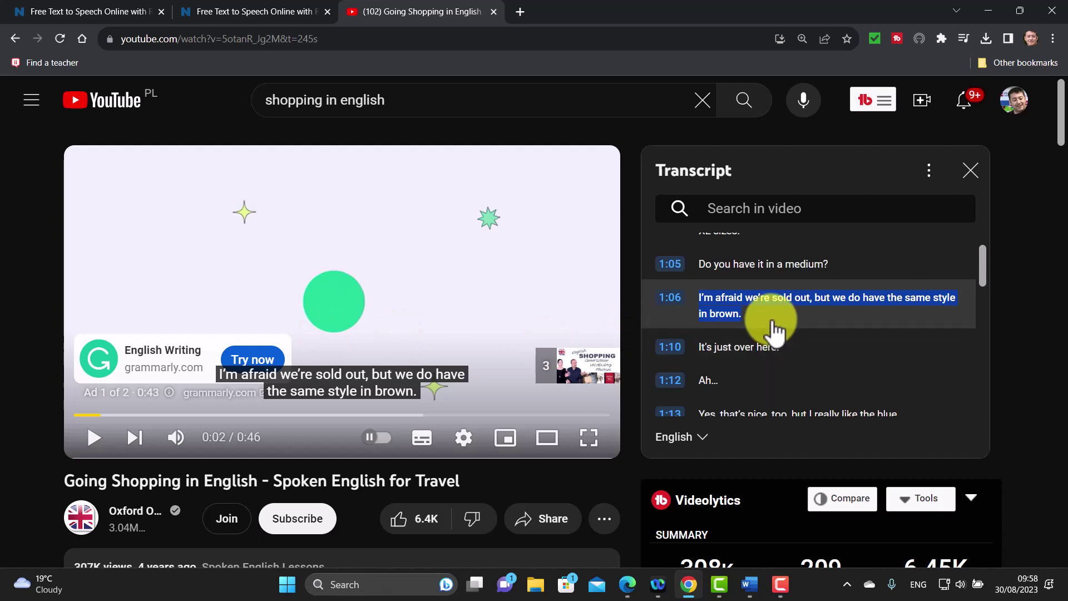
Step: Open Google Translate in a new tab and translate the copied transcript line from English to Spanish
left_click(519, 13)
left_click(1007, 106)
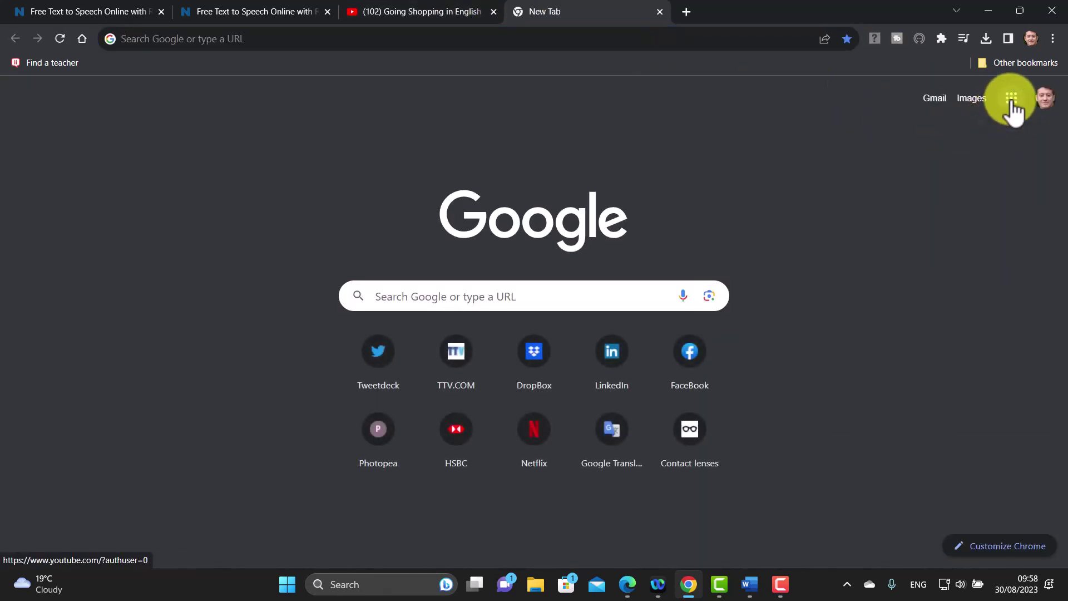
left_click(874, 372)
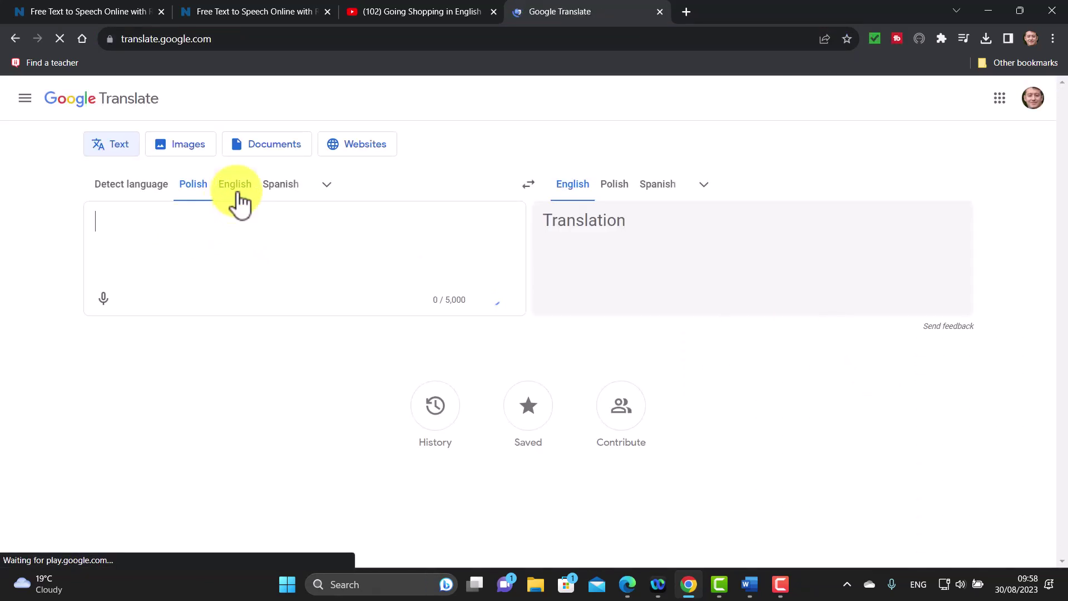
left_click(236, 190)
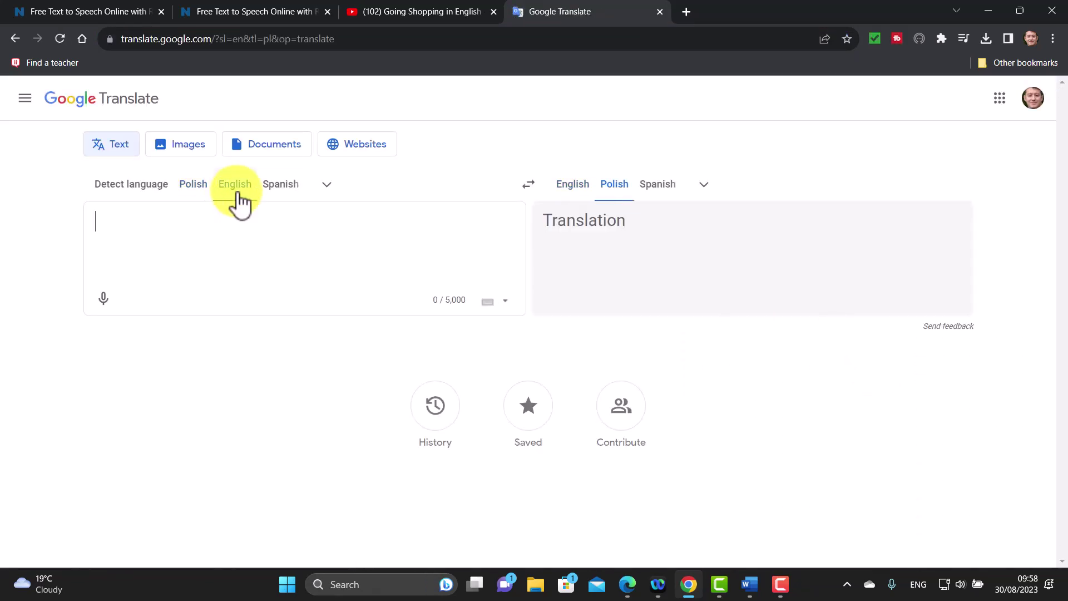
left_click(658, 189)
left_click(262, 222)
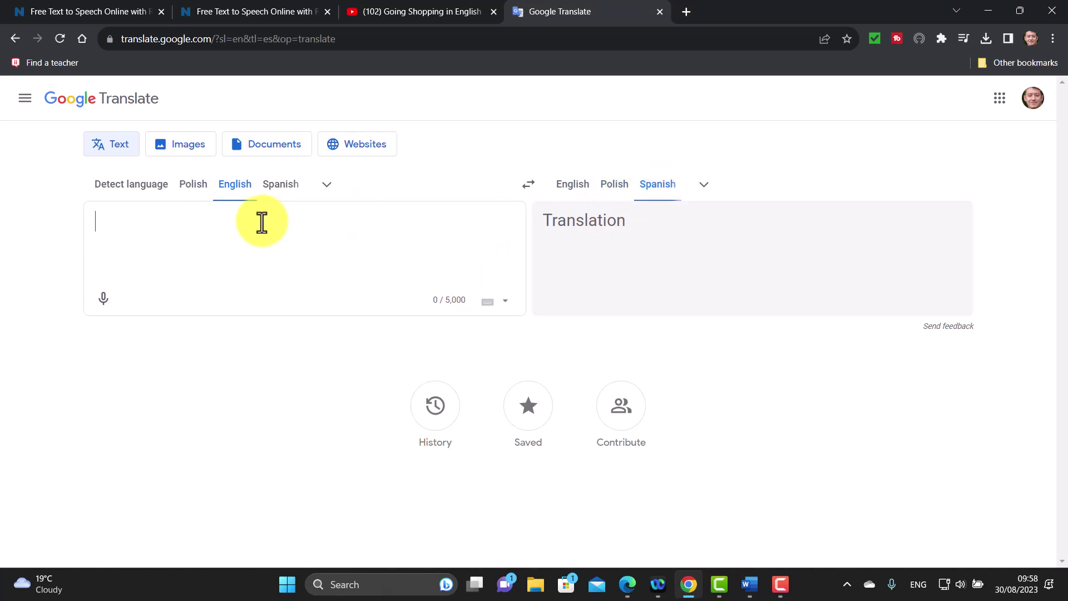
key("ctrl+v")
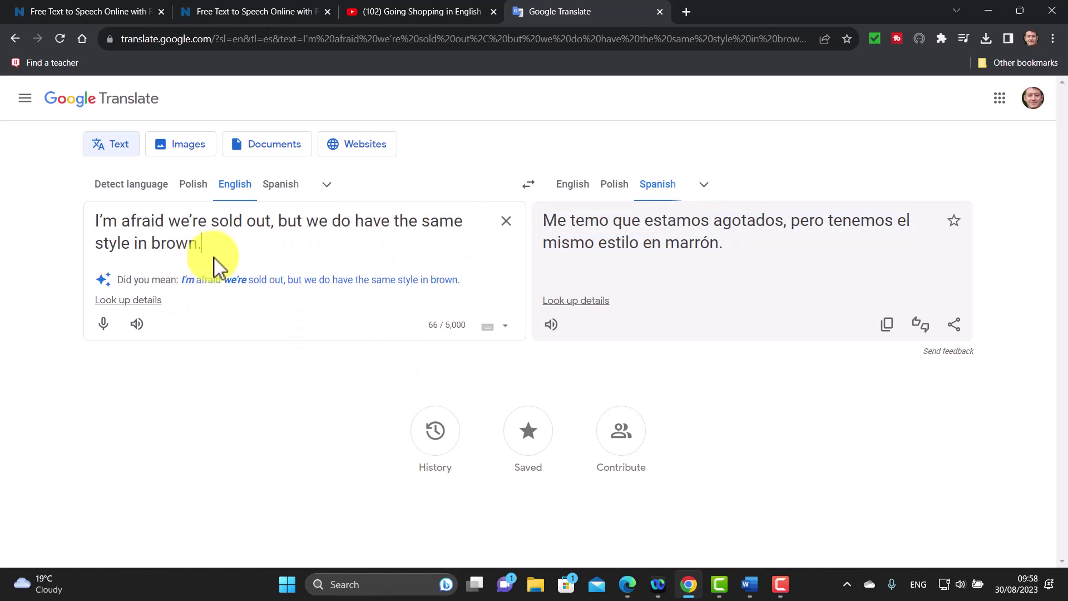
Step: Copy the English sentence from the source text and switch to Word
left_click_drag(227, 249, 93, 221)
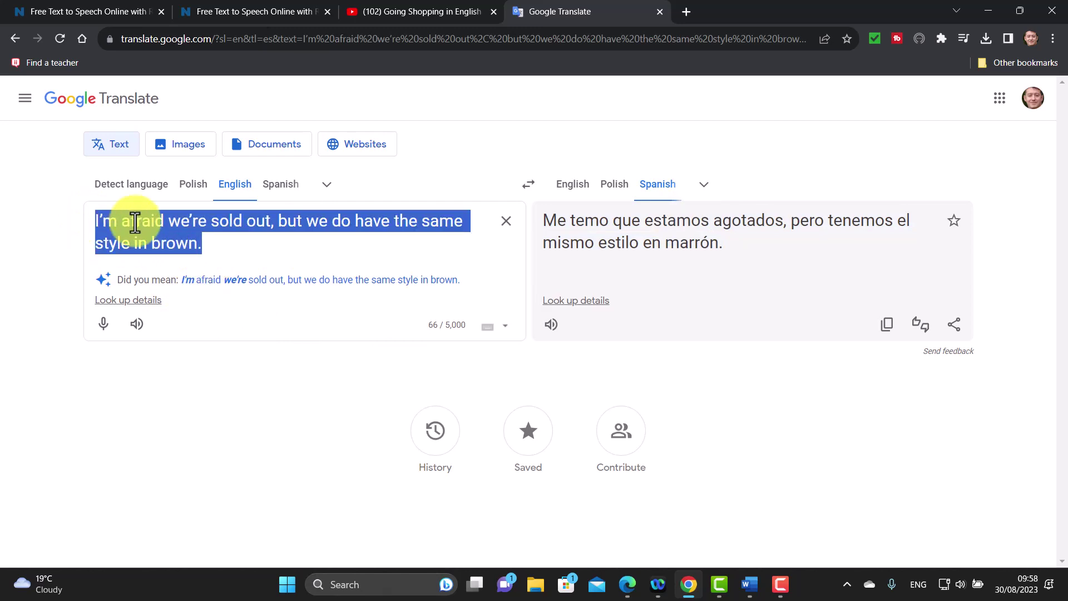
right_click(135, 222)
left_click(174, 274)
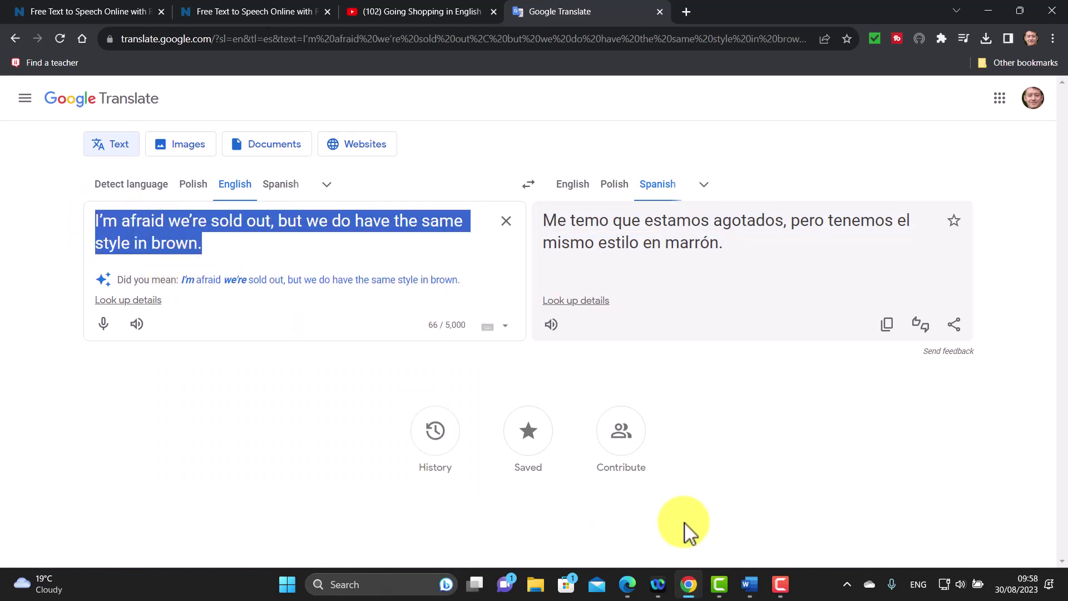
left_click(749, 584)
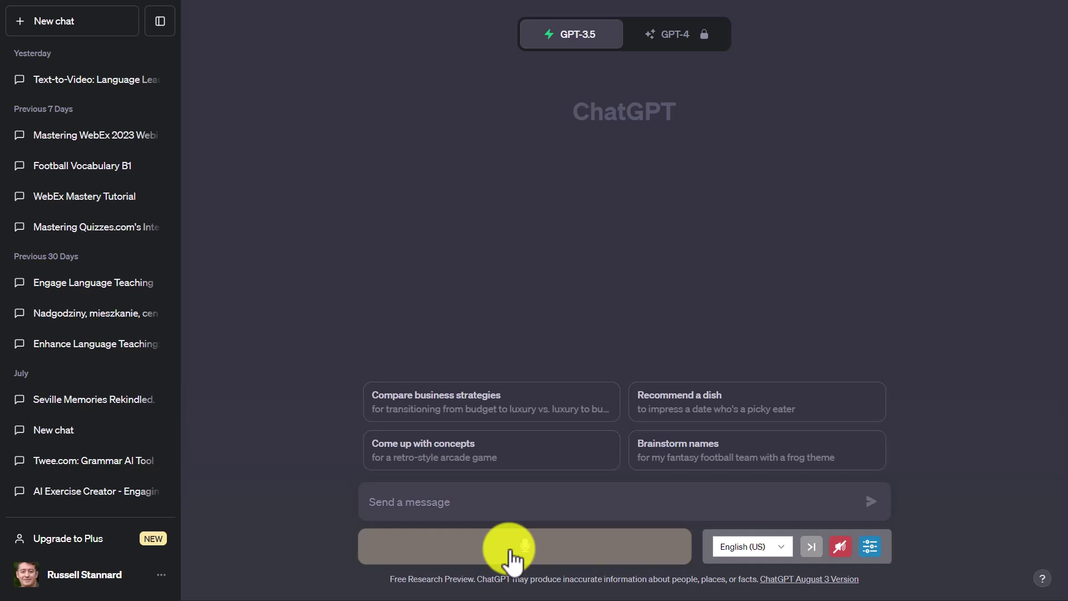
Step: Set ChatGPT's voice input language to English (UK) and dictate a request for about 10 Polish words connected with football
left_click(786, 548)
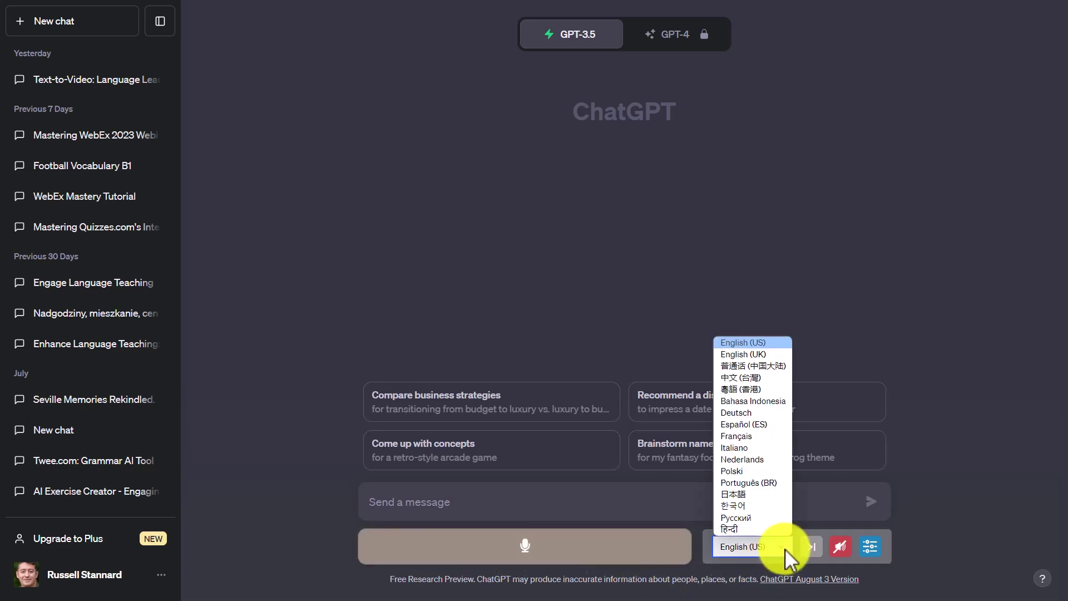
left_click(759, 355)
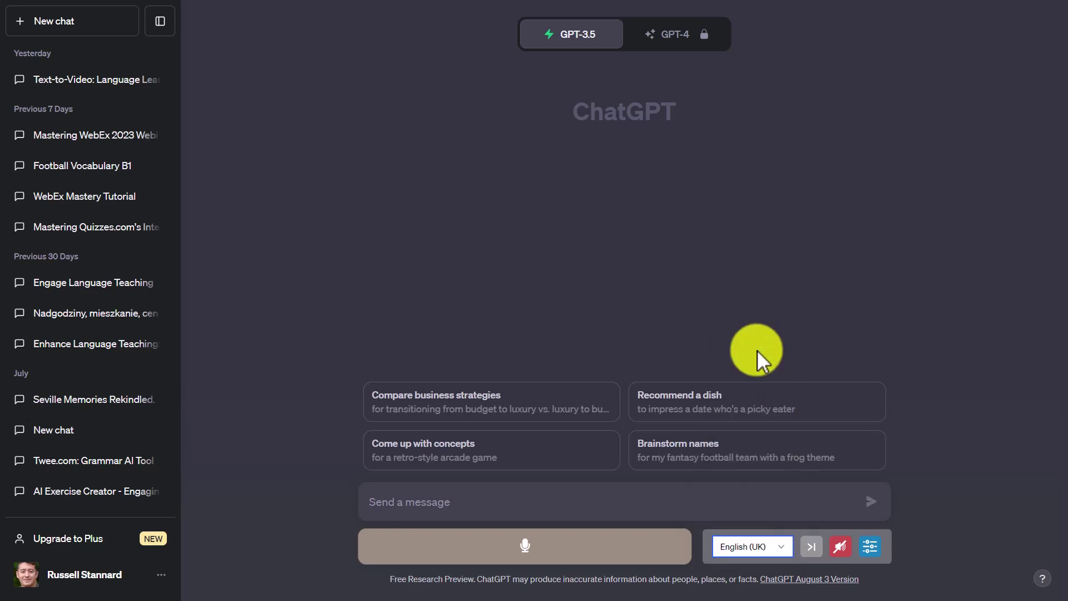
left_click(516, 556)
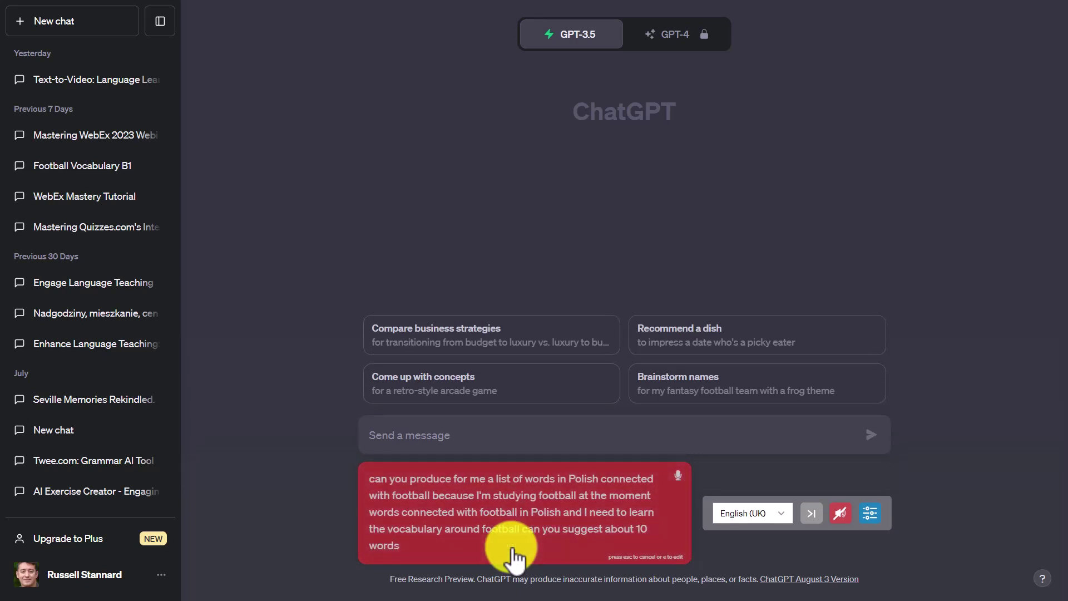
left_click(512, 557)
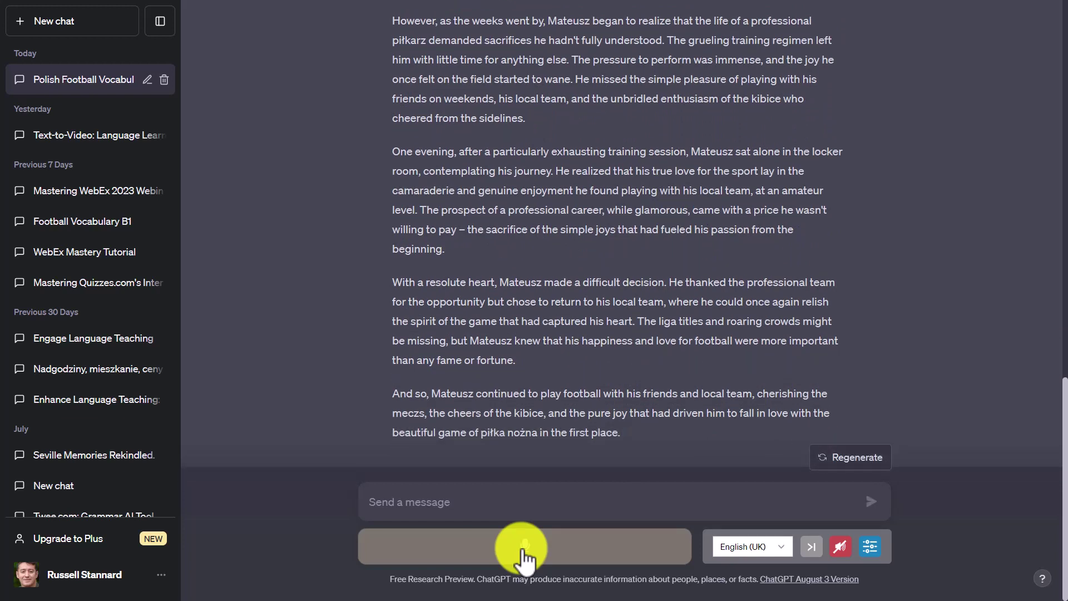
Step: Dictate a voice request for 10 football words in English with their meanings
left_click(493, 545)
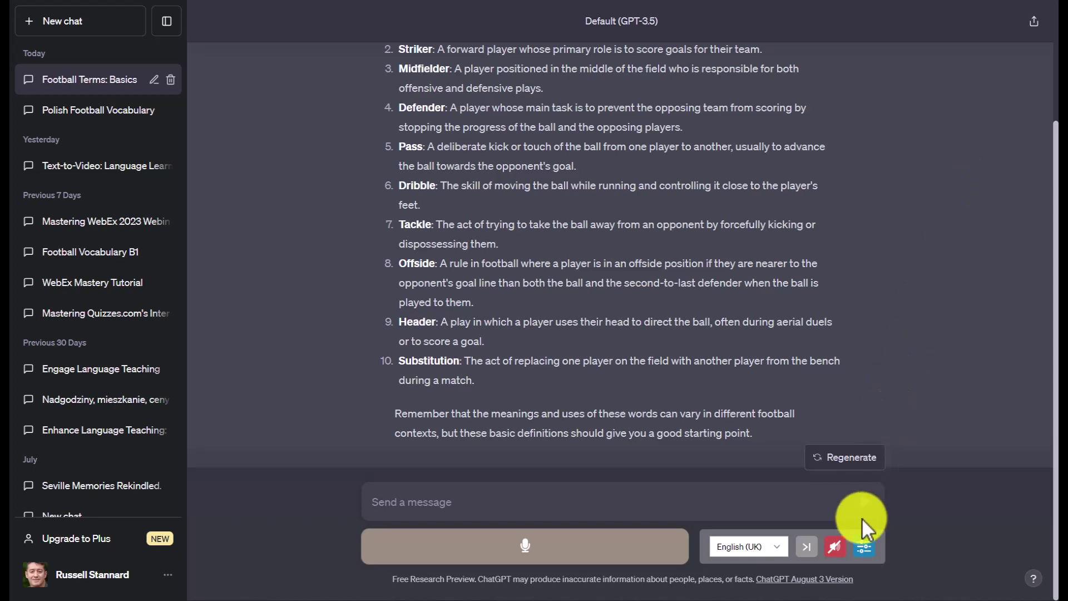
Step: Turn on spoken replies, then dictate and send a request for 10 useful words around the topic of theater and going to the theater
left_click(834, 547)
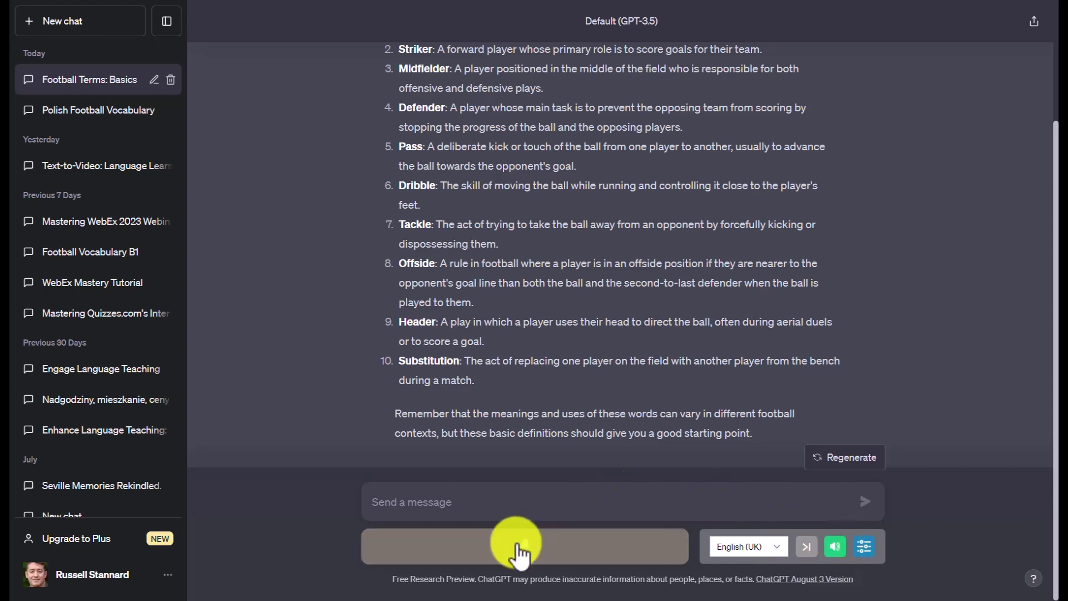
left_click(520, 548)
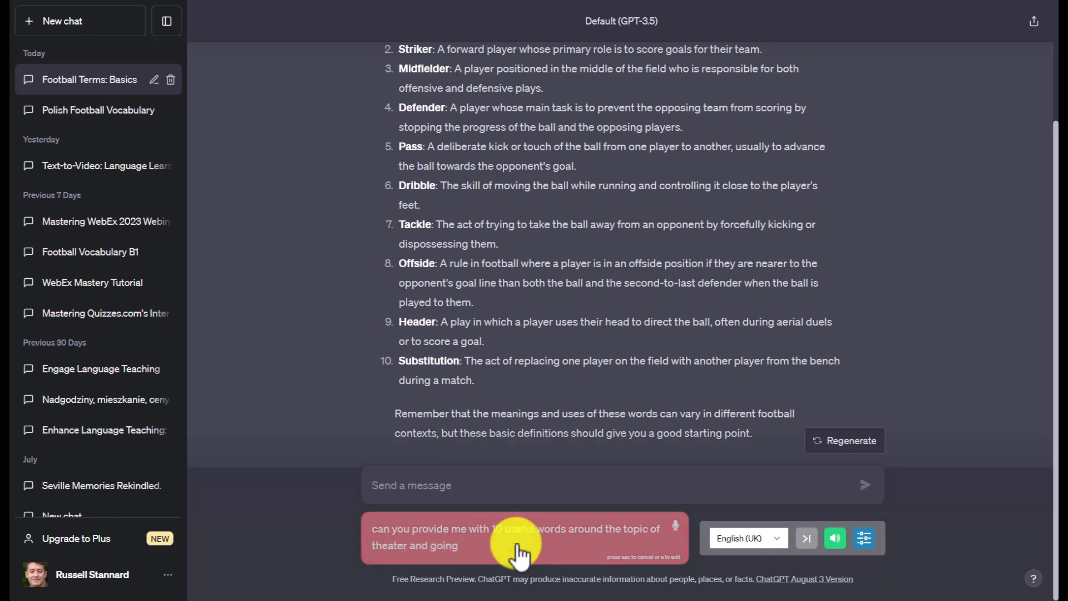
left_click(520, 551)
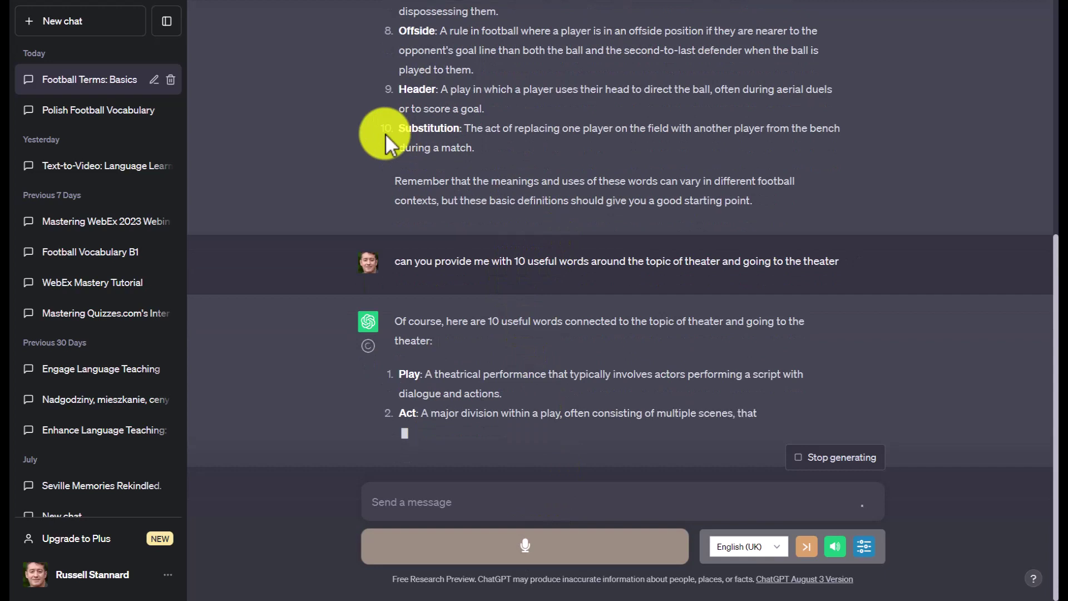
Step: Stop generating the theater vocabulary answer and turn off ChatGPT's read-aloud replies
left_click(834, 459)
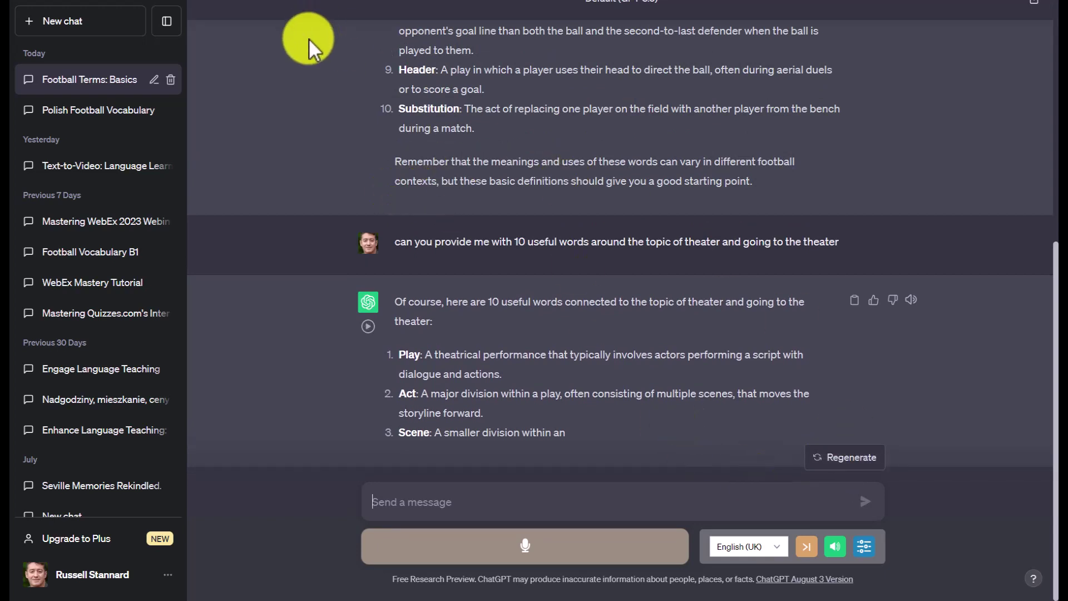
left_click(835, 547)
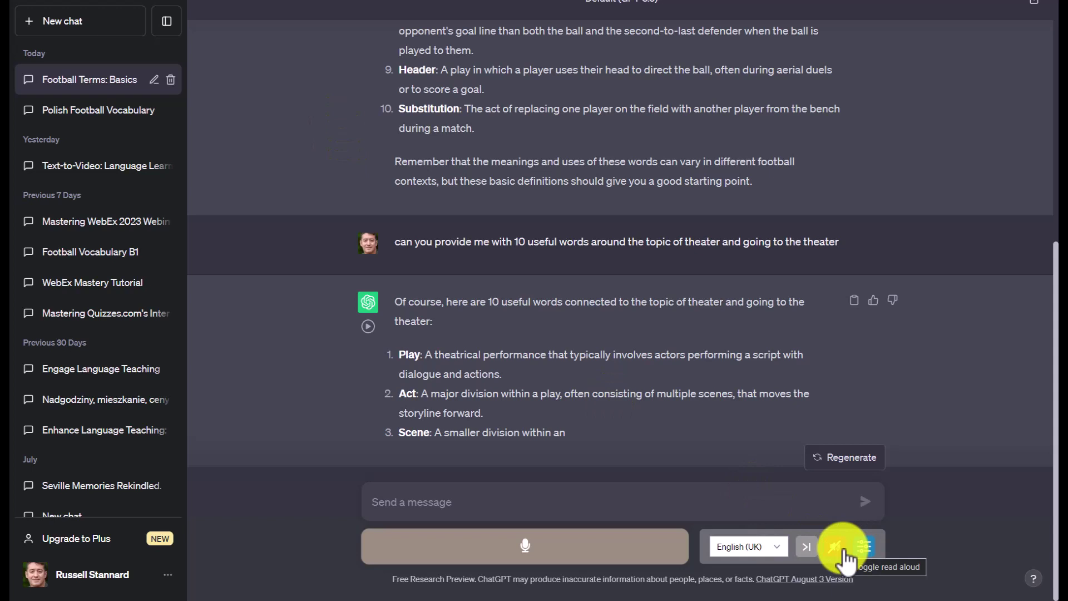
left_click(777, 548)
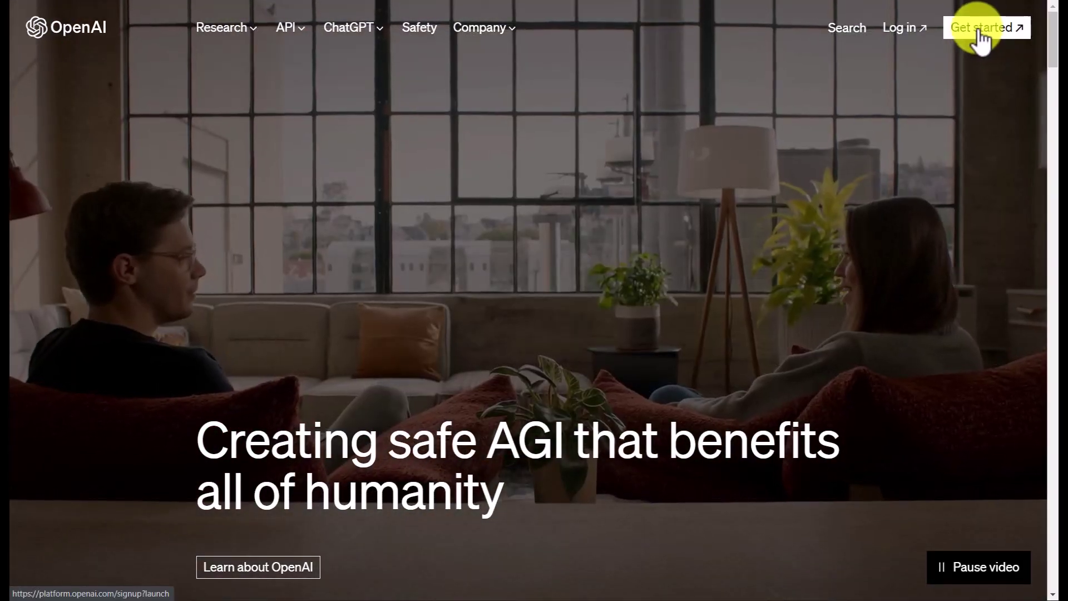
Step: Start creating an OpenAI account from the OpenAI home page and choose to continue with Google
left_click(981, 36)
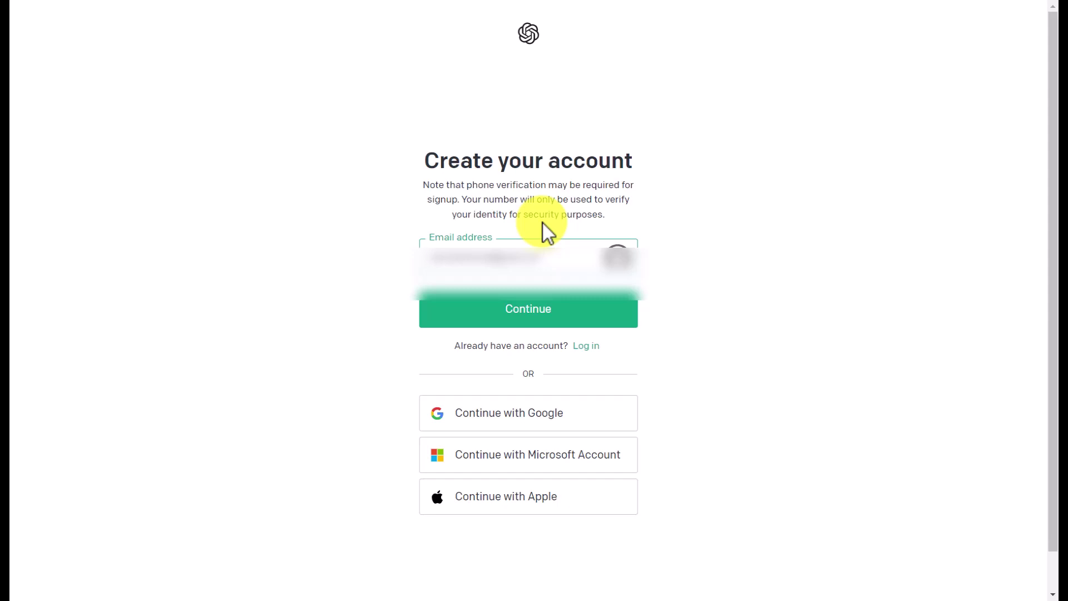
left_click(470, 421)
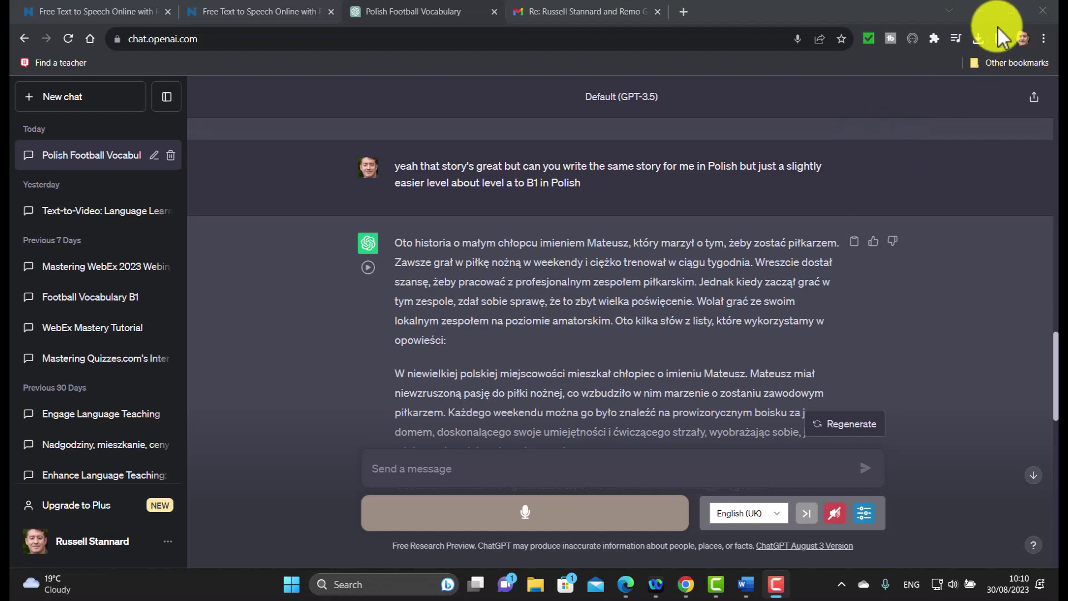
Step: Open Chrome's extension options from the ChatGPT page
left_click(1044, 38)
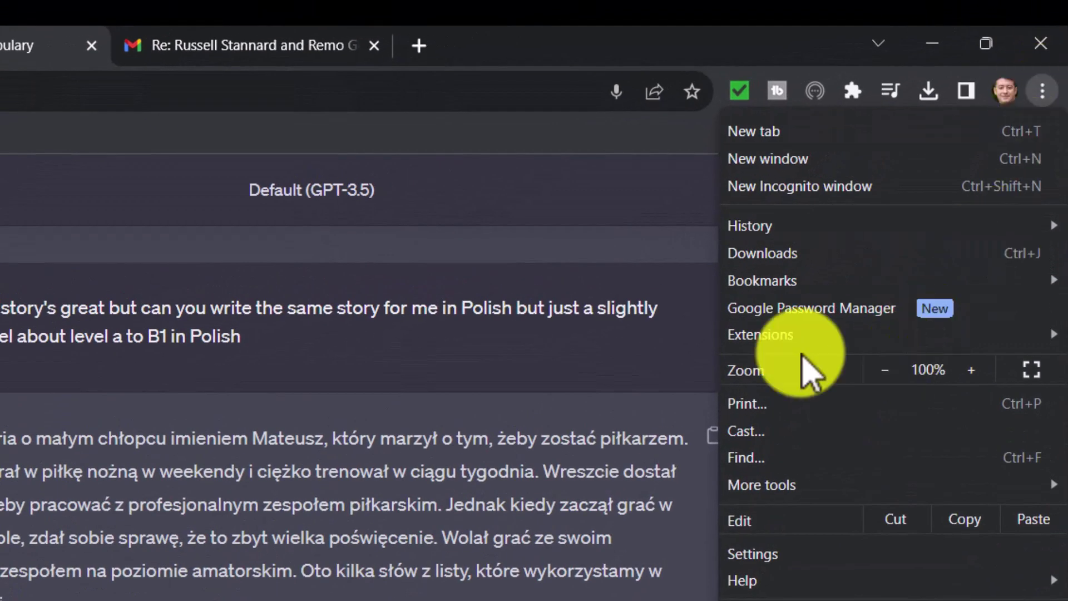
mouse_move(754, 331)
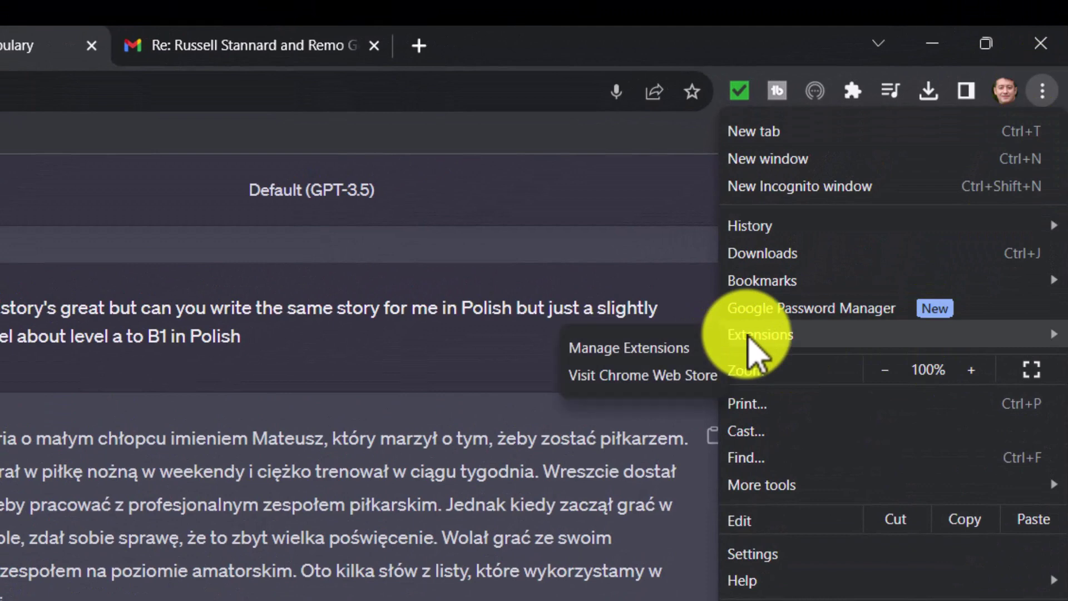